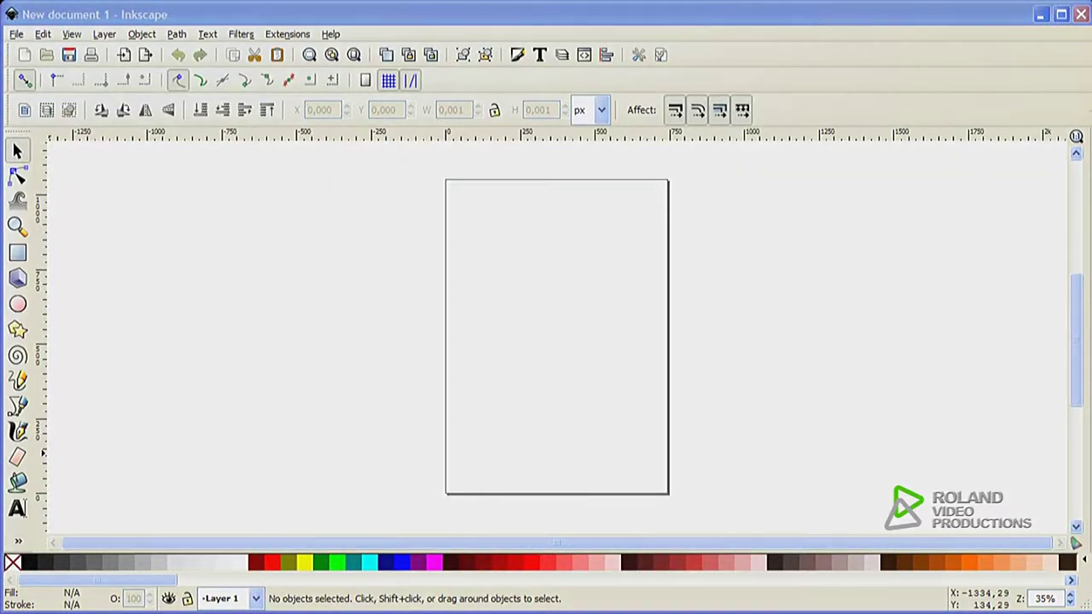
Step: Open Inkscape's preferences and adjust the scrolling settings
{"action": "left_click", "coordinate": [16, 34]}
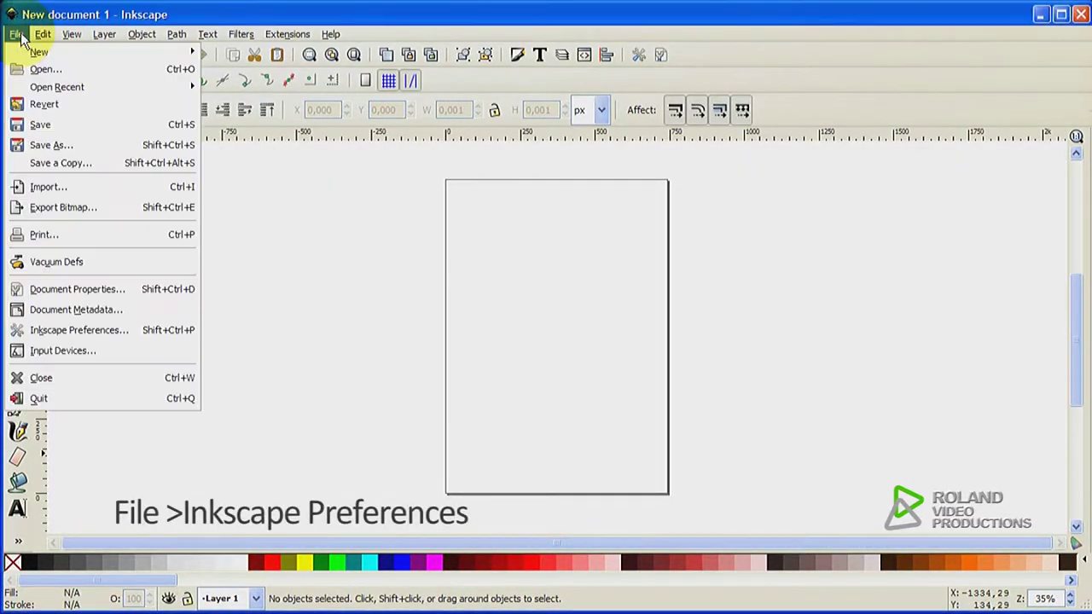
{"action": "left_click", "coordinate": [72, 325]}
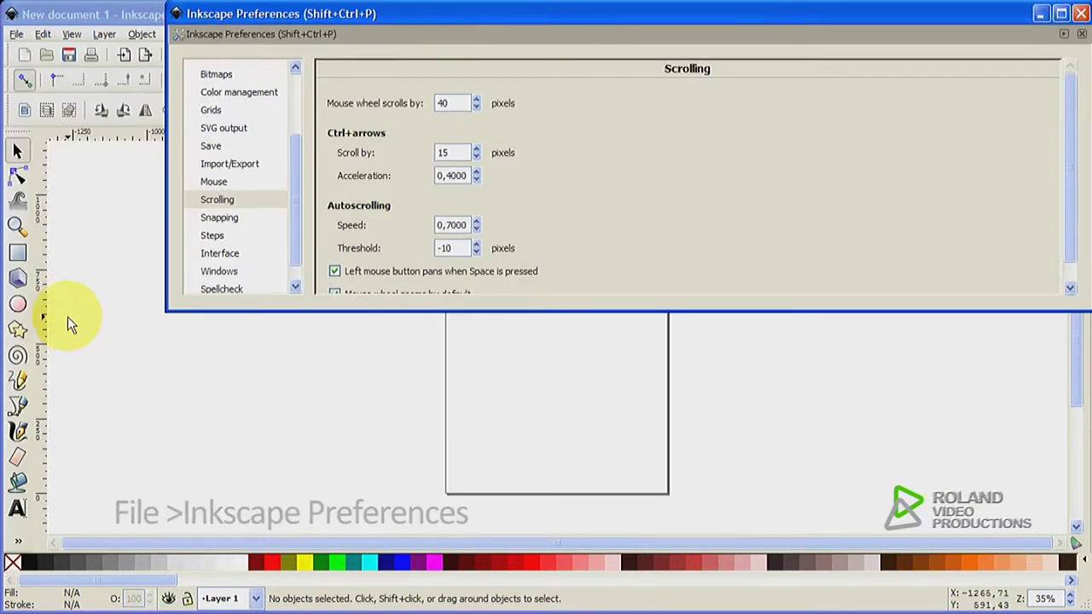
{"action": "left_click", "coordinate": [258, 197]}
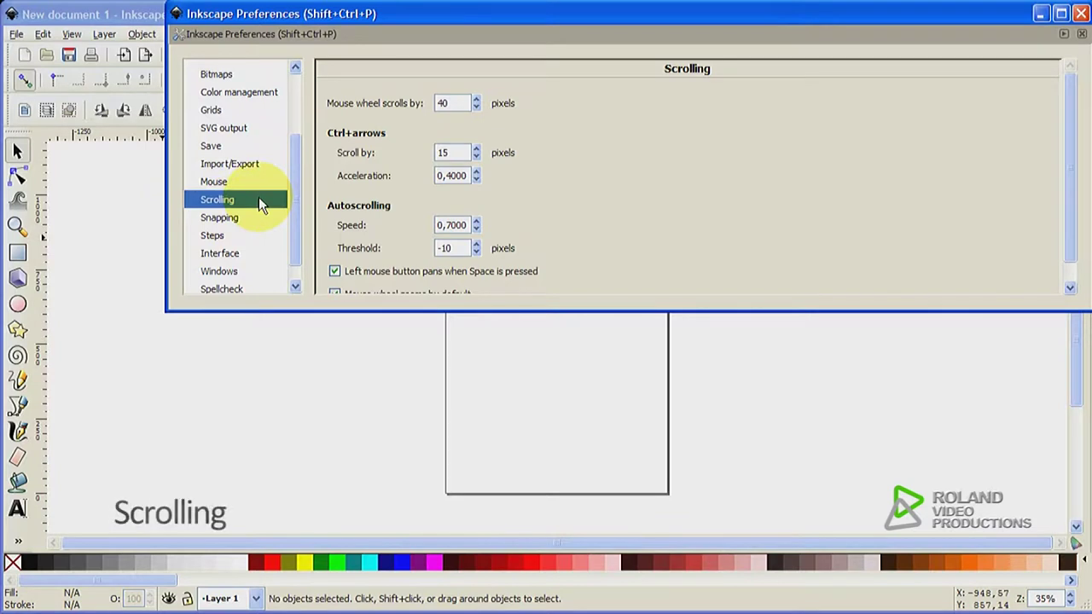
{"action": "left_click_drag", "start_coordinate": [1068, 208], "coordinate": [1068, 231]}
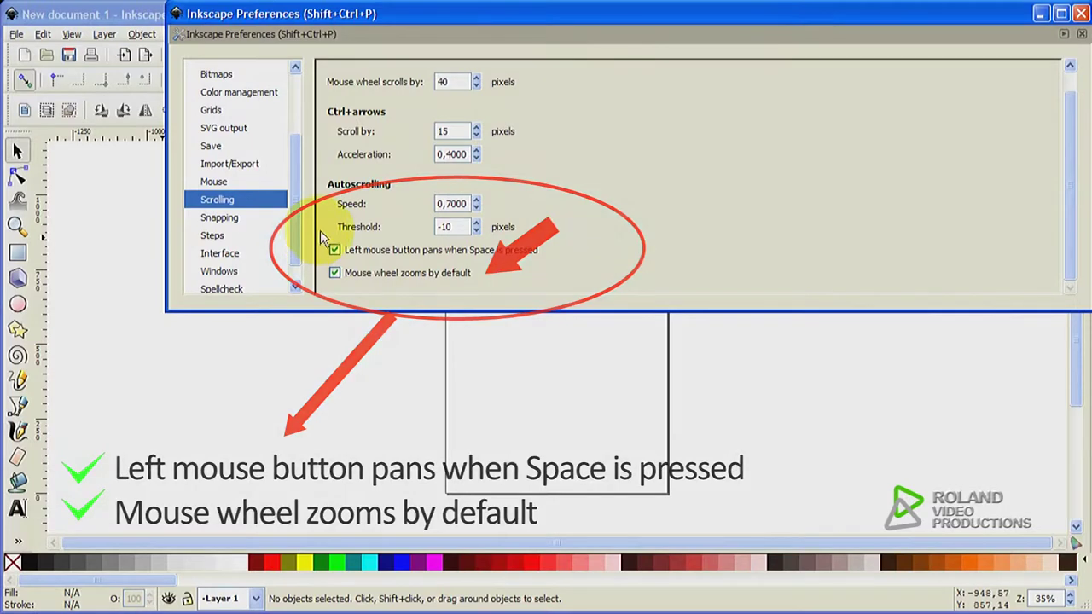
{"action": "left_click", "coordinate": [1082, 13]}
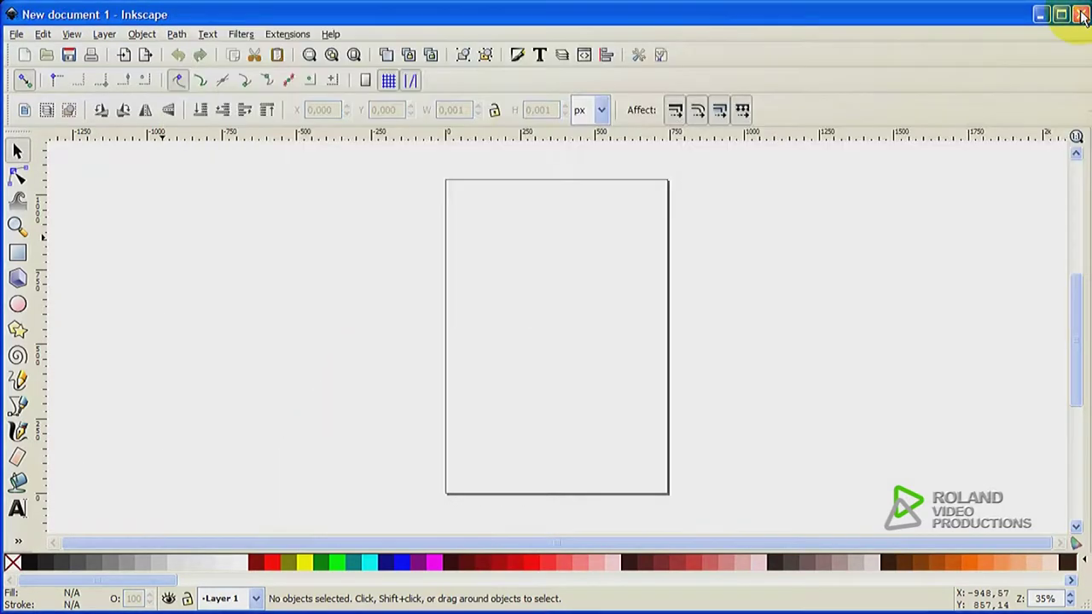
Step: Import LOGO.jpg and drag the picture so it sits centred over the page
{"action": "left_click", "coordinate": [17, 34]}
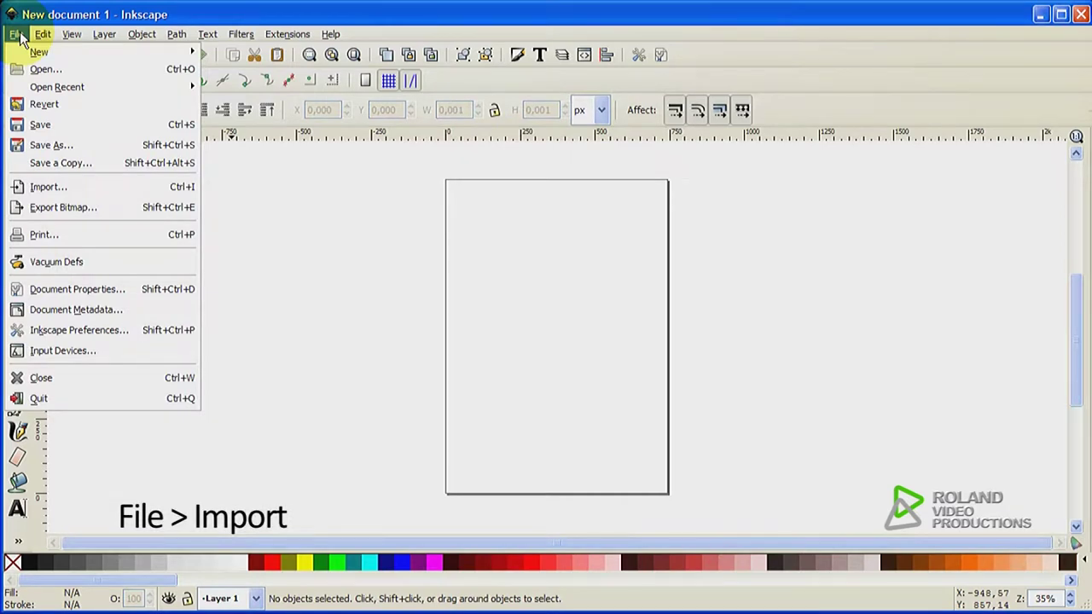
{"action": "left_click", "coordinate": [91, 185]}
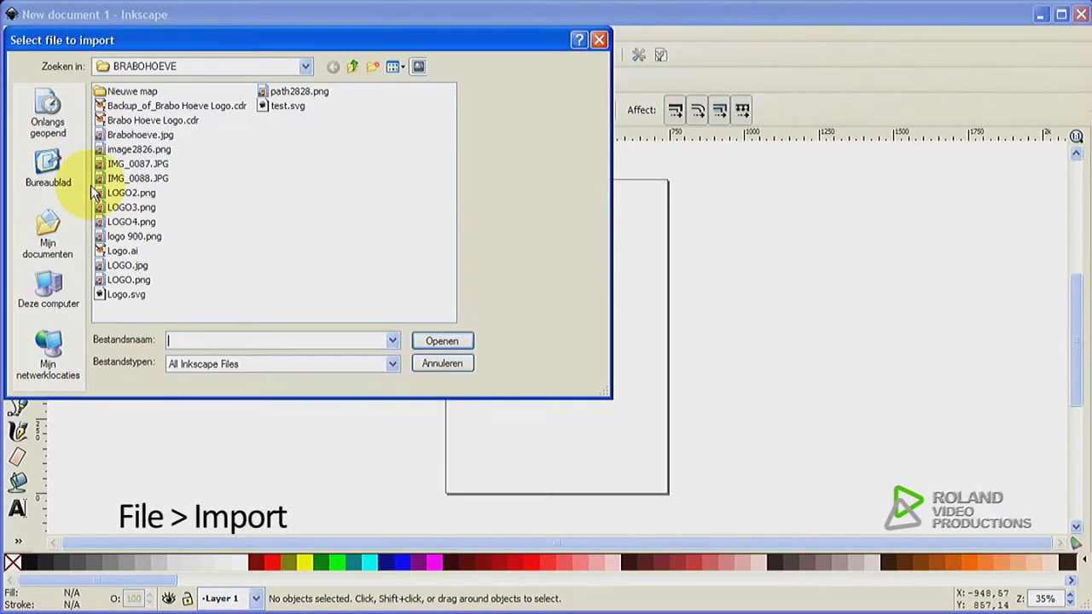
{"action": "left_click", "coordinate": [138, 271]}
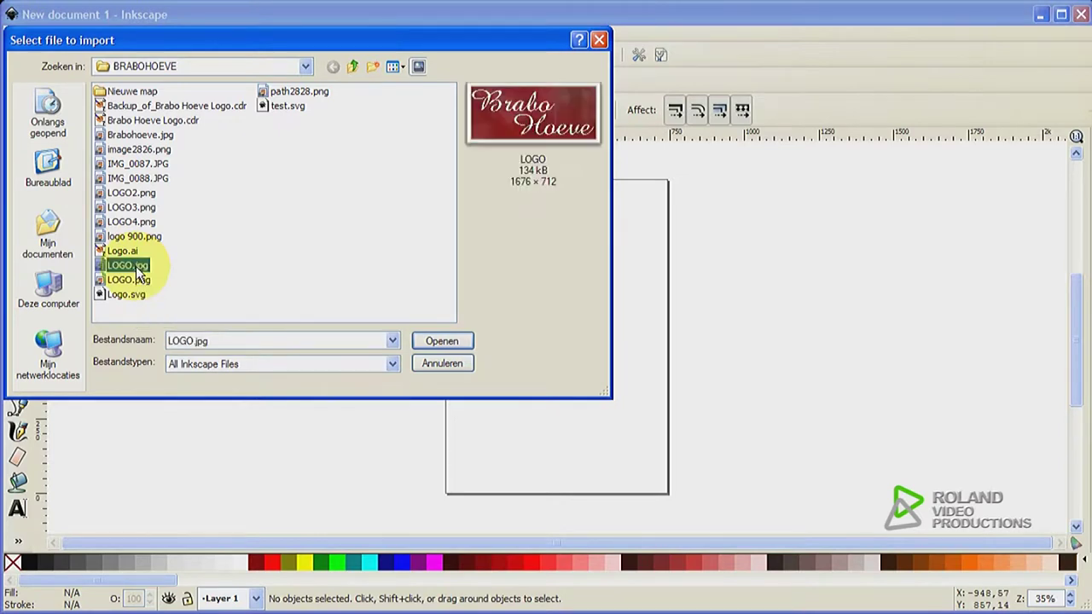
{"action": "left_click", "coordinate": [435, 343]}
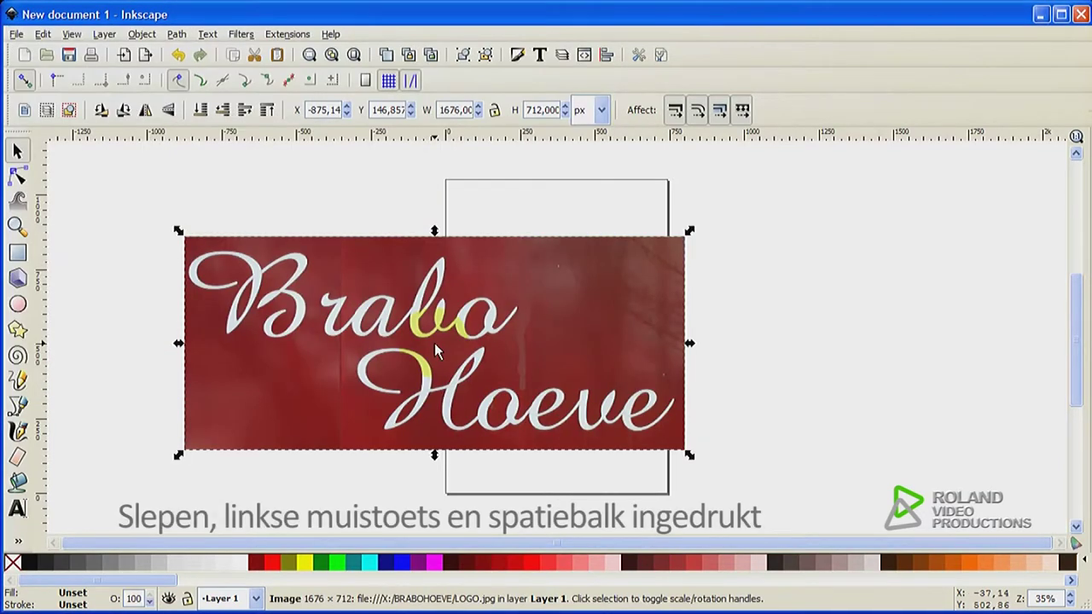
{"action": "left_click_drag", "start_coordinate": [435, 343], "coordinate": [553, 325]}
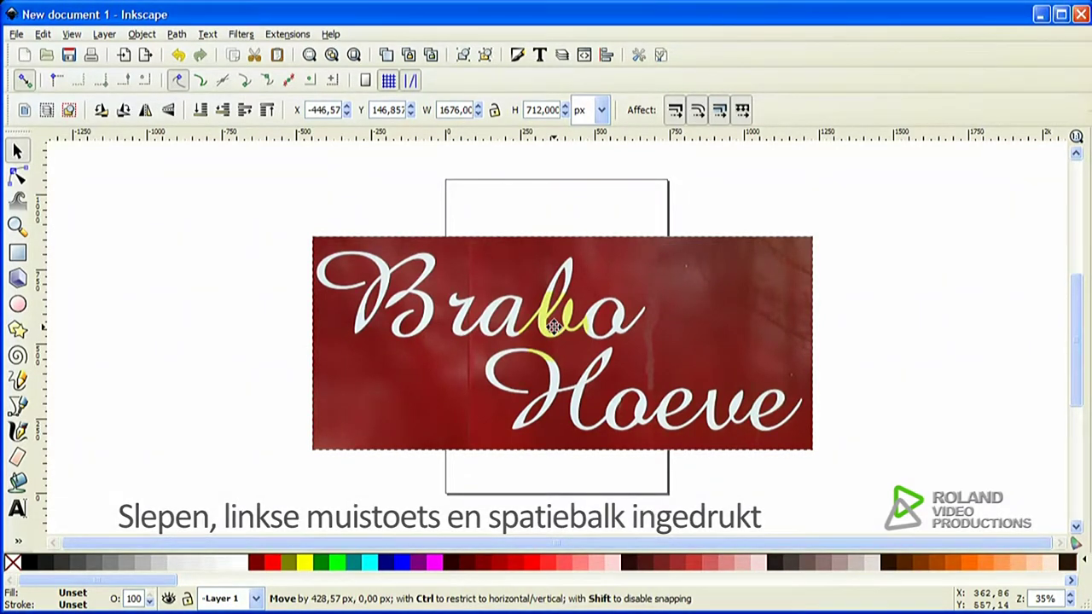
{"action": "left_click_drag", "start_coordinate": [553, 325], "coordinate": [552, 325]}
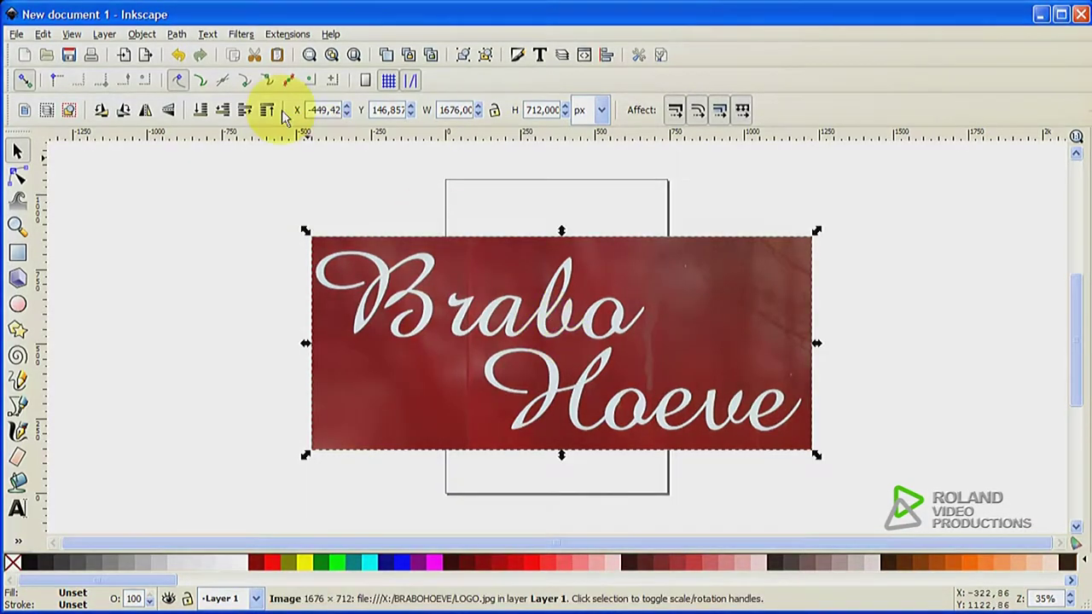
Step: Trace the logo bitmap with brightness cutoff 0.450 and Invert image into a black 'Brabo Hoeve' path
{"action": "left_click", "coordinate": [177, 35]}
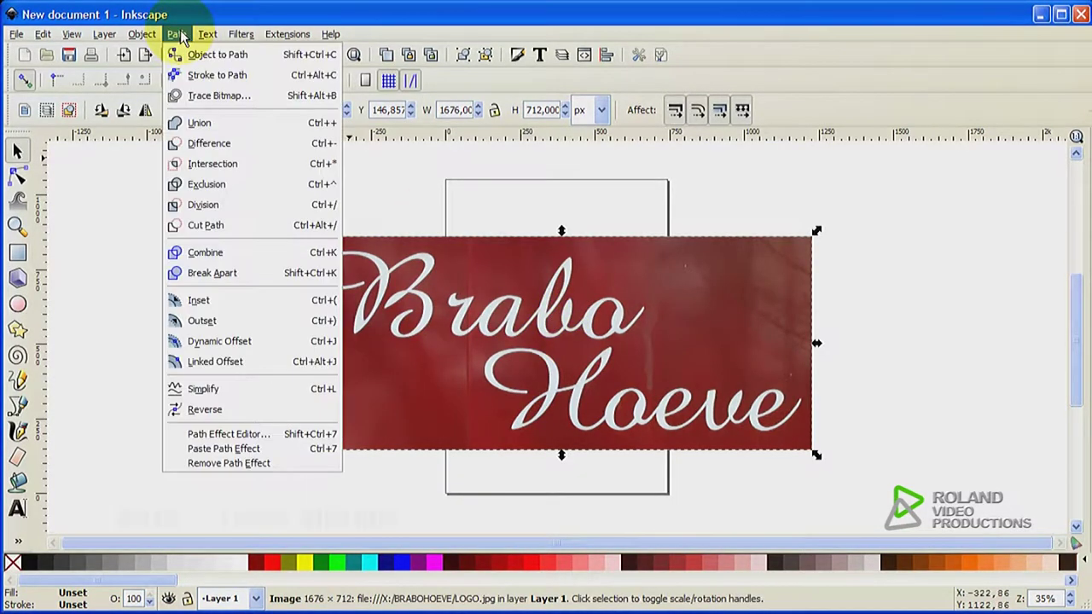
{"action": "left_click", "coordinate": [213, 95]}
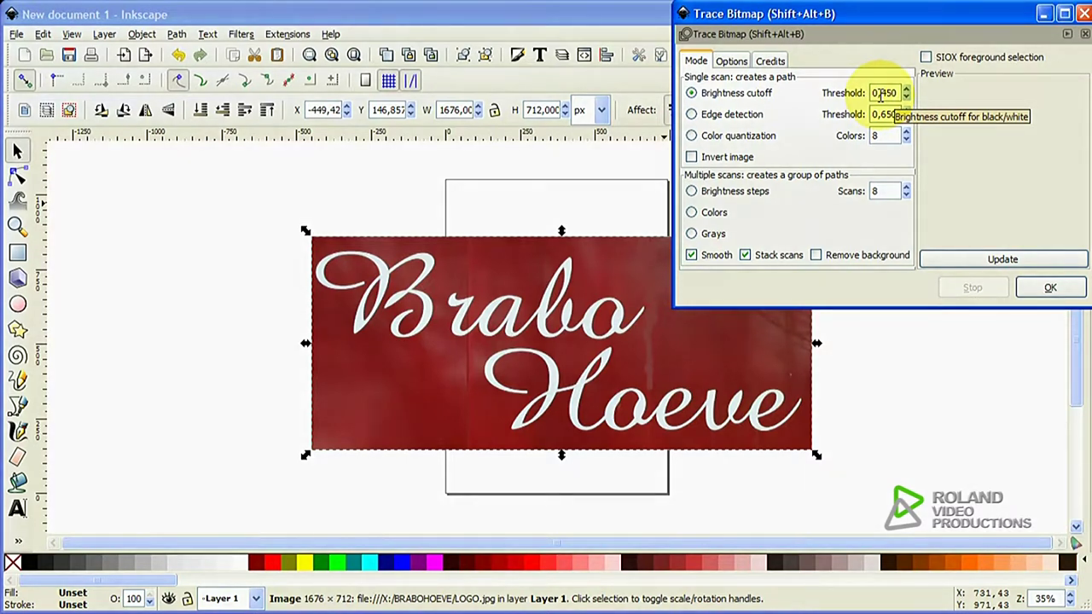
{"action": "left_click", "coordinate": [982, 260]}
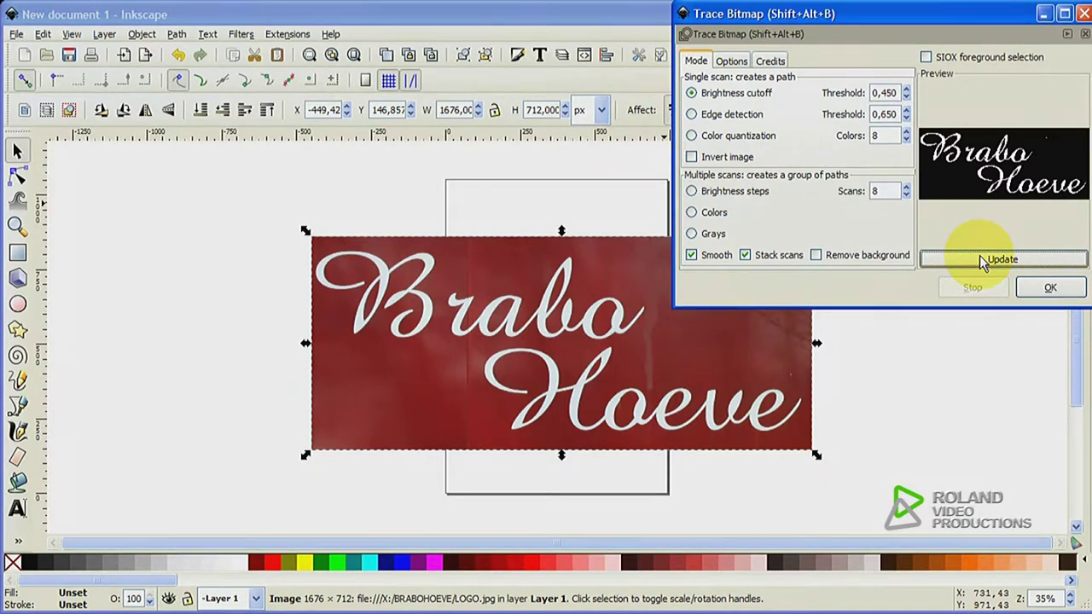
{"action": "left_click", "coordinate": [736, 157]}
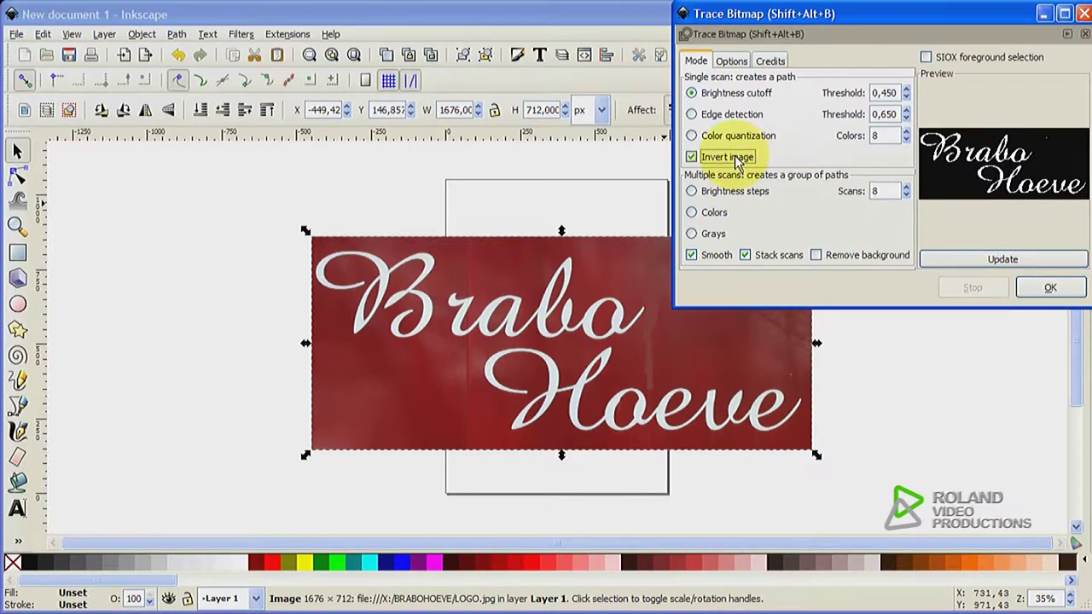
{"action": "left_click", "coordinate": [989, 263]}
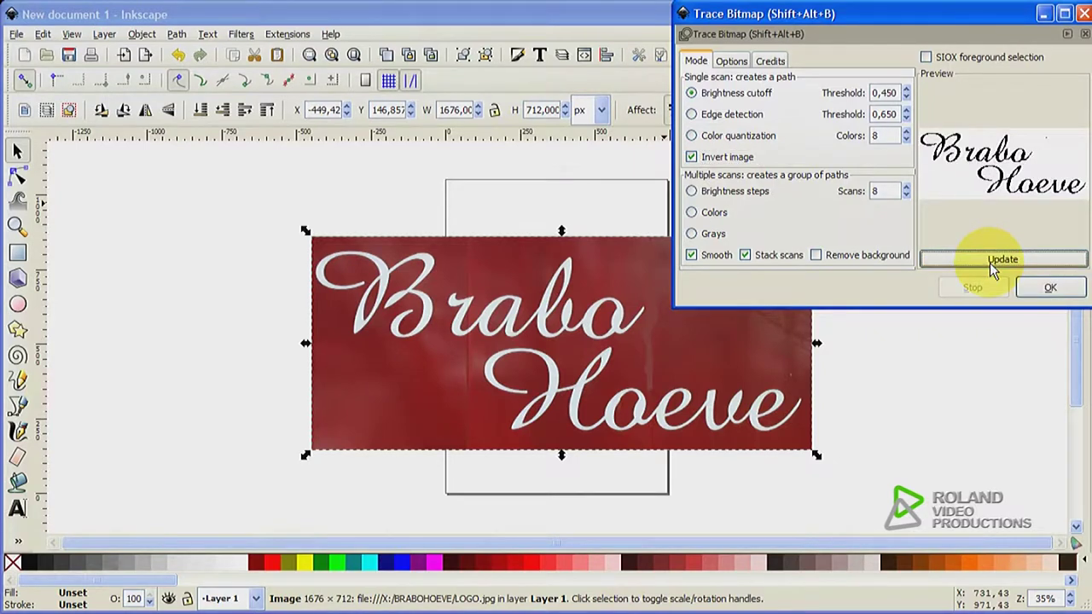
{"action": "left_click", "coordinate": [1049, 289]}
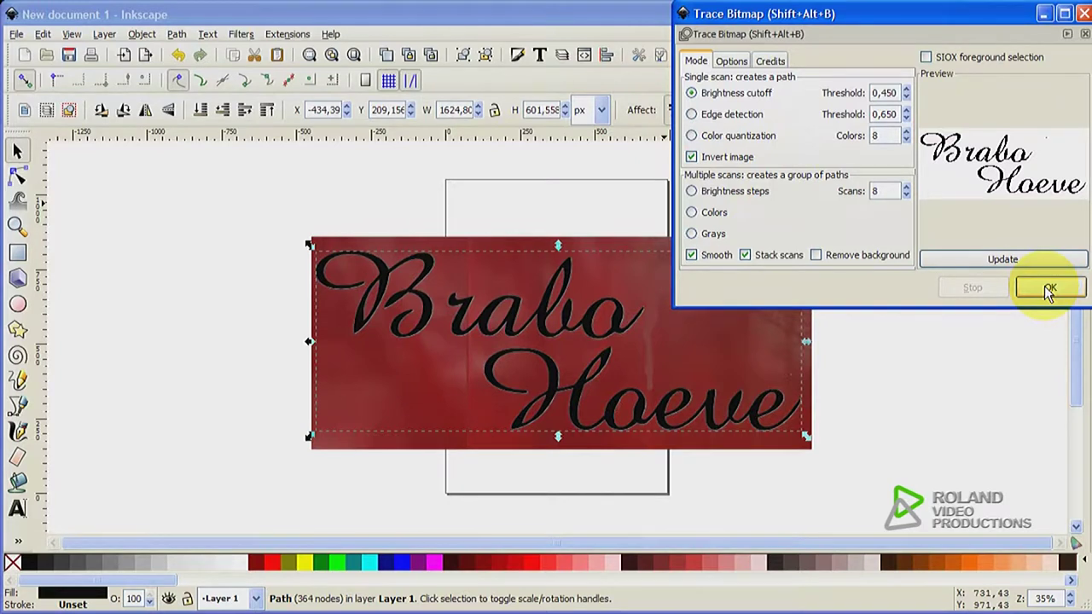
{"action": "left_click", "coordinate": [1081, 14]}
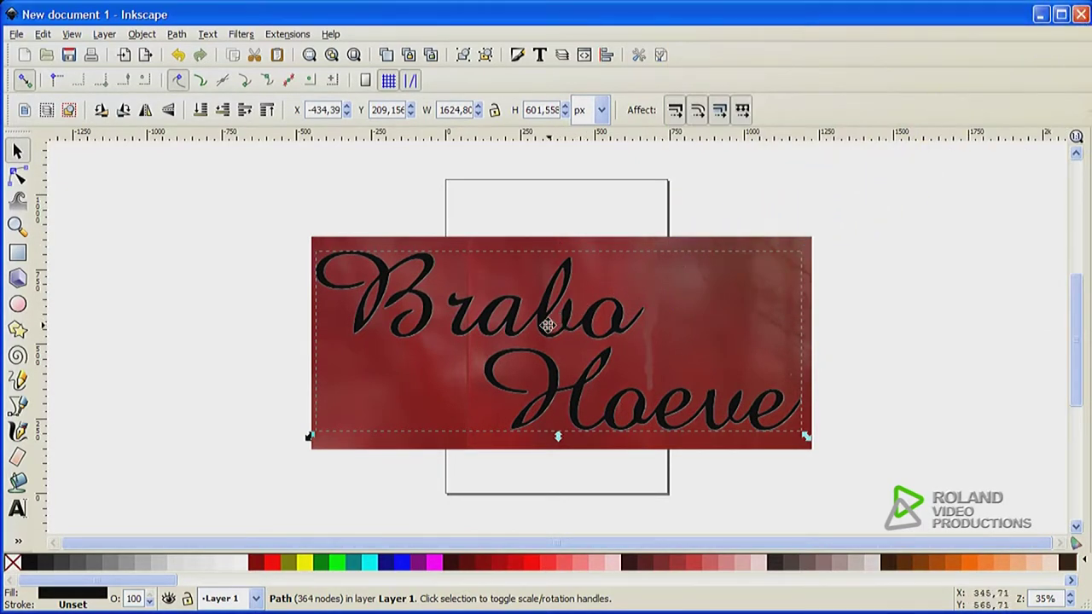
Step: Shift the traced black lettering slightly up-left, then zoom in to inspect its smooth edges
{"action": "left_click_drag", "start_coordinate": [548, 333], "coordinate": [544, 328]}
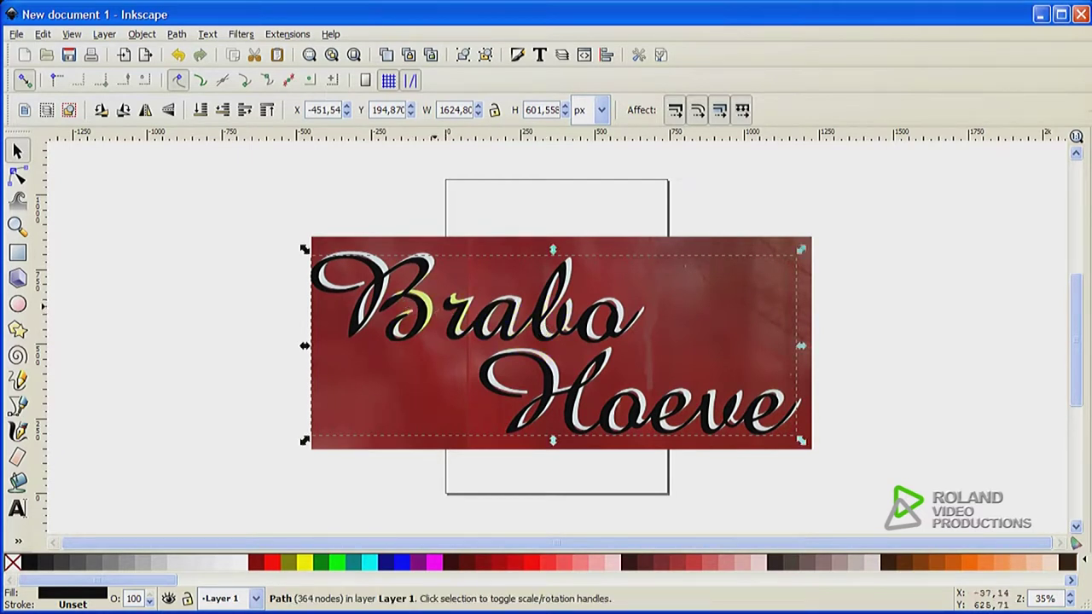
{"action": "scroll", "coordinate": [432, 309], "scroll_direction": "up", "scroll_amount": 2, "text": "ctrl"}
{"action": "scroll", "coordinate": [418, 309], "scroll_direction": "up", "scroll_amount": 2, "text": "ctrl"}
{"action": "scroll", "coordinate": [423, 309], "scroll_direction": "up", "scroll_amount": 2, "text": "ctrl"}
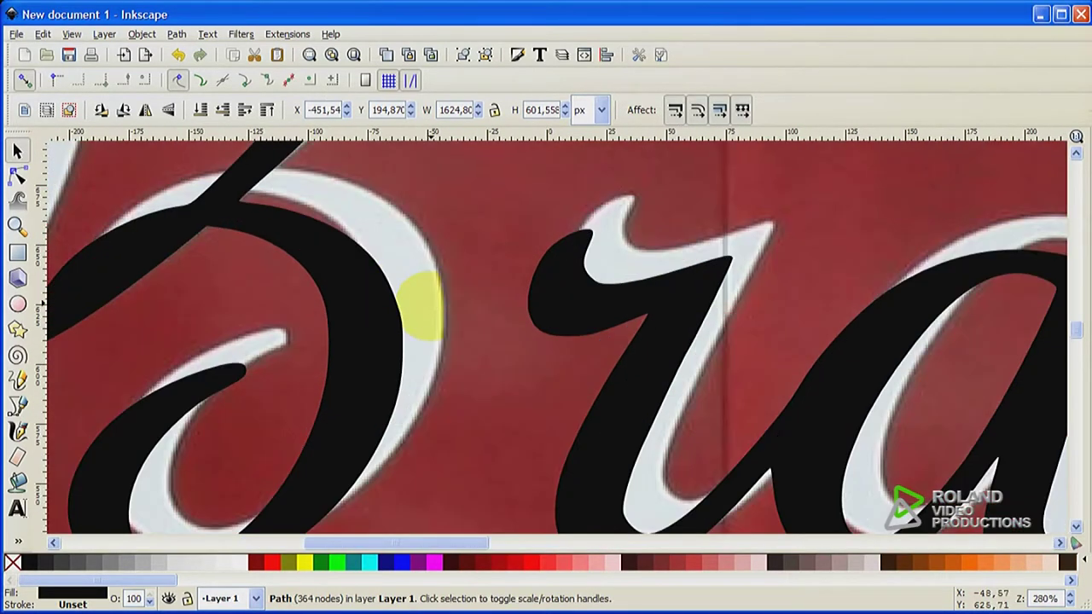
{"action": "scroll", "coordinate": [427, 308], "scroll_direction": "up", "scroll_amount": 2, "text": "ctrl"}
{"action": "scroll", "coordinate": [429, 307], "scroll_direction": "up", "scroll_amount": 2, "text": "ctrl"}
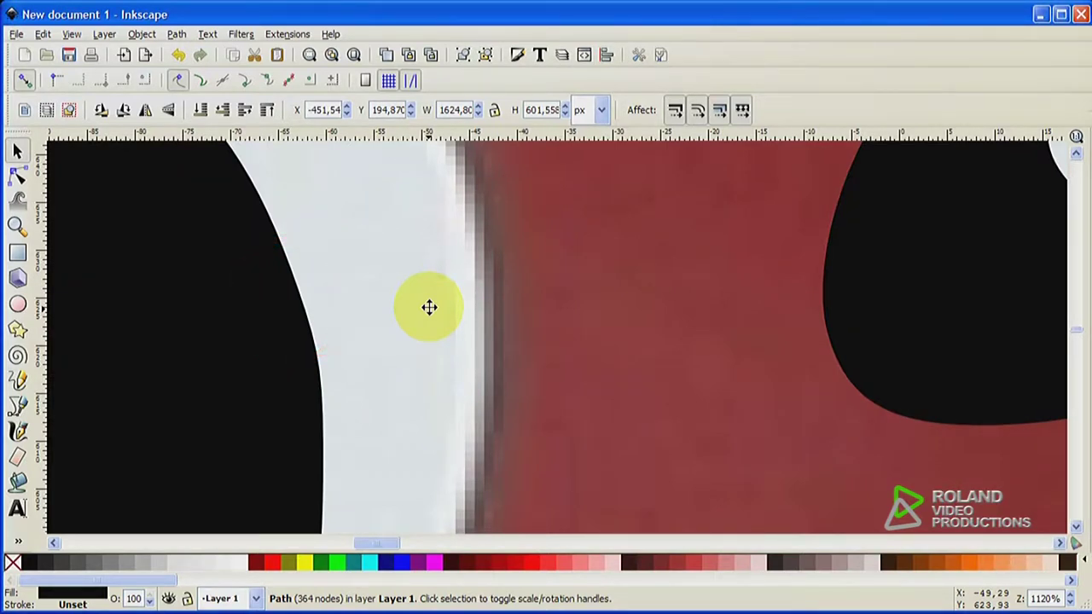
{"action": "scroll", "coordinate": [430, 307], "scroll_direction": "down", "scroll_amount": 1}
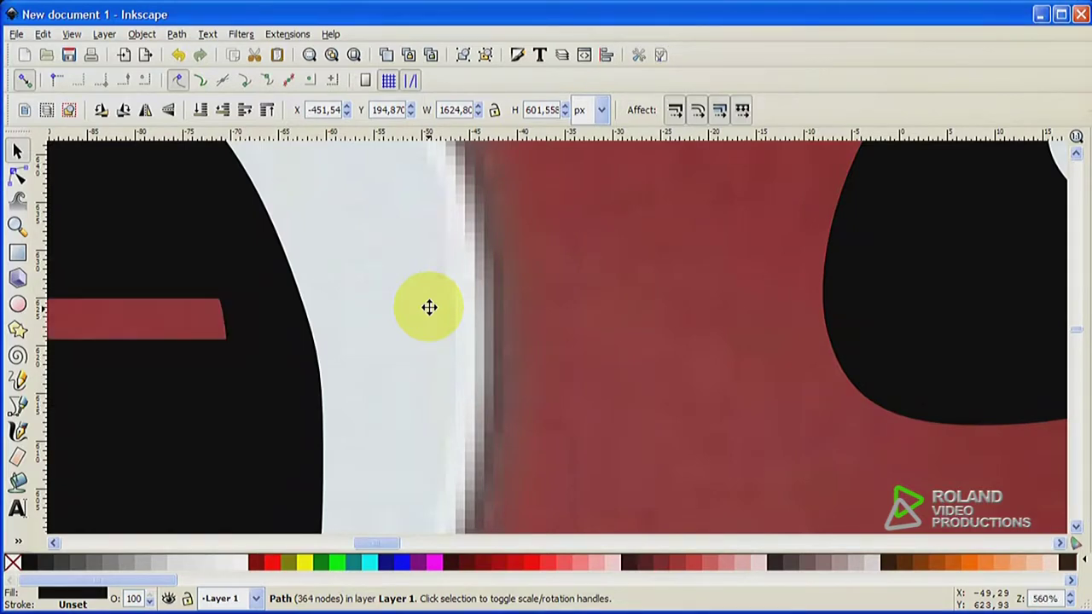
{"action": "scroll", "coordinate": [429, 307], "scroll_direction": "down", "scroll_amount": 2}
{"action": "scroll", "coordinate": [429, 308], "scroll_direction": "down", "scroll_amount": 1}
{"action": "scroll", "coordinate": [430, 307], "scroll_direction": "down", "scroll_amount": 2}
{"action": "scroll", "coordinate": [429, 307], "scroll_direction": "down", "scroll_amount": 4}
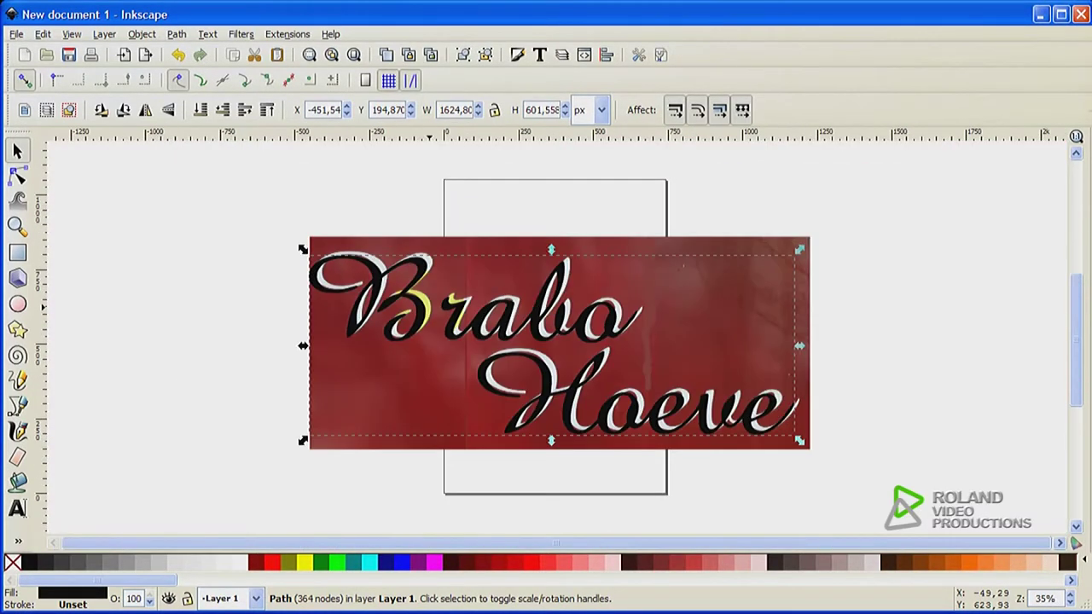
{"action": "scroll", "coordinate": [429, 308], "scroll_direction": "down", "scroll_amount": 2}
Step: Move the black traced lettering left of the page and the red LOGO.jpg bitmap to its right
{"action": "left_click_drag", "start_coordinate": [456, 307], "coordinate": [278, 307]}
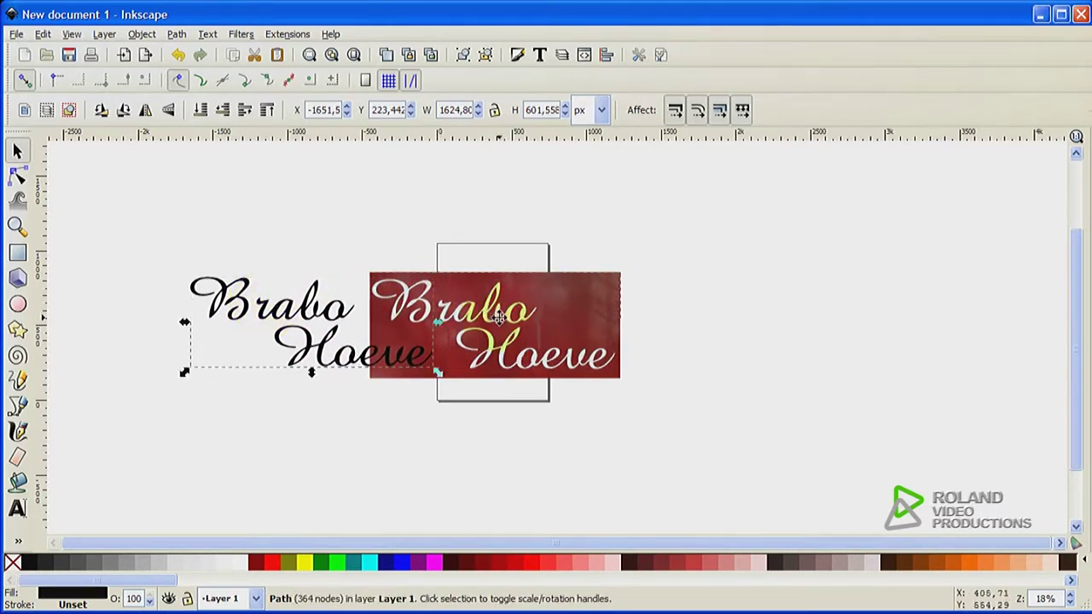
{"action": "left_click_drag", "start_coordinate": [503, 315], "coordinate": [780, 308]}
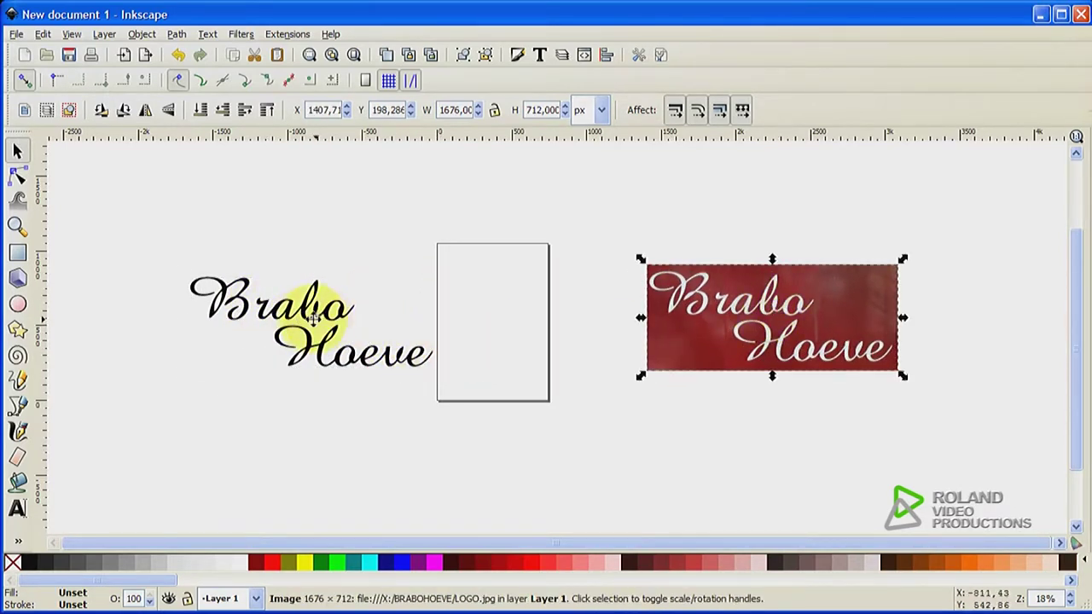
{"action": "left_click_drag", "start_coordinate": [306, 319], "coordinate": [232, 313]}
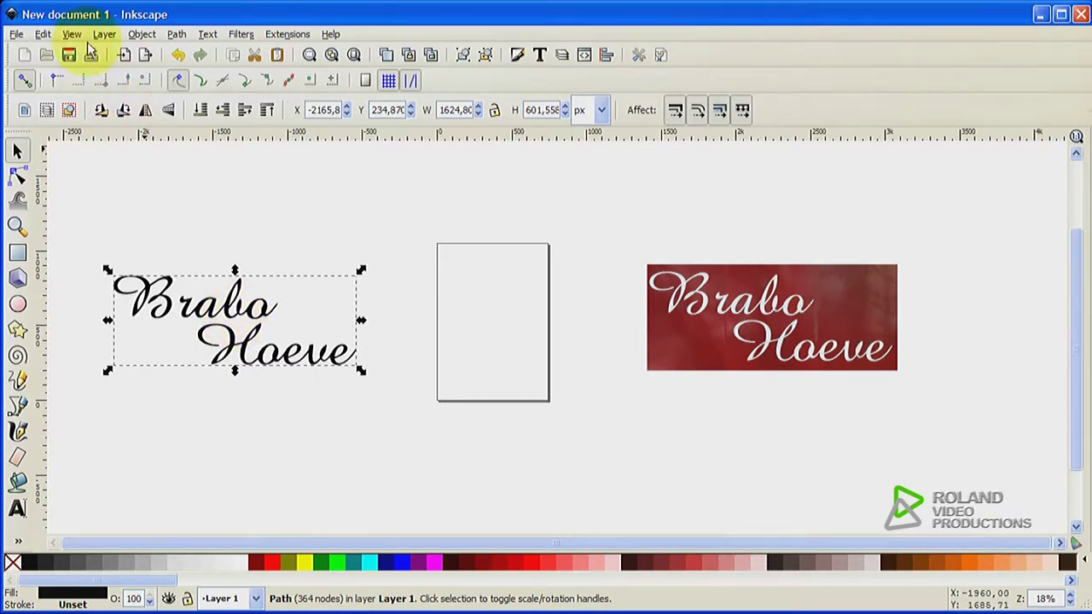
Step: Duplicate the traced lettering, offset the copy down-left, and fill the upper copy red
{"action": "left_click", "coordinate": [44, 35]}
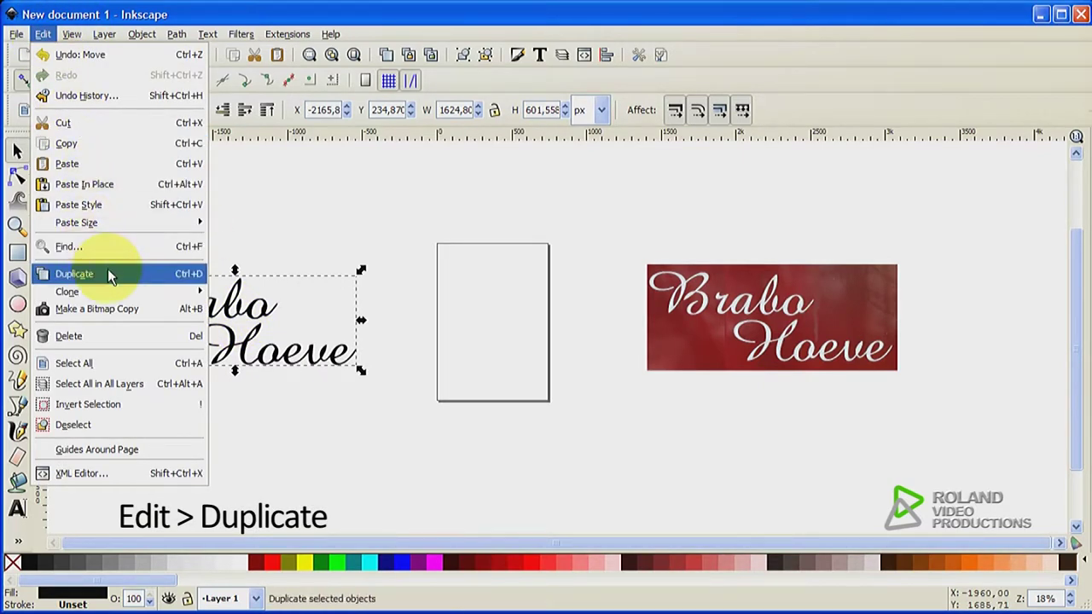
{"action": "left_click", "coordinate": [109, 274]}
{"action": "left_click_drag", "start_coordinate": [213, 318], "coordinate": [209, 333]}
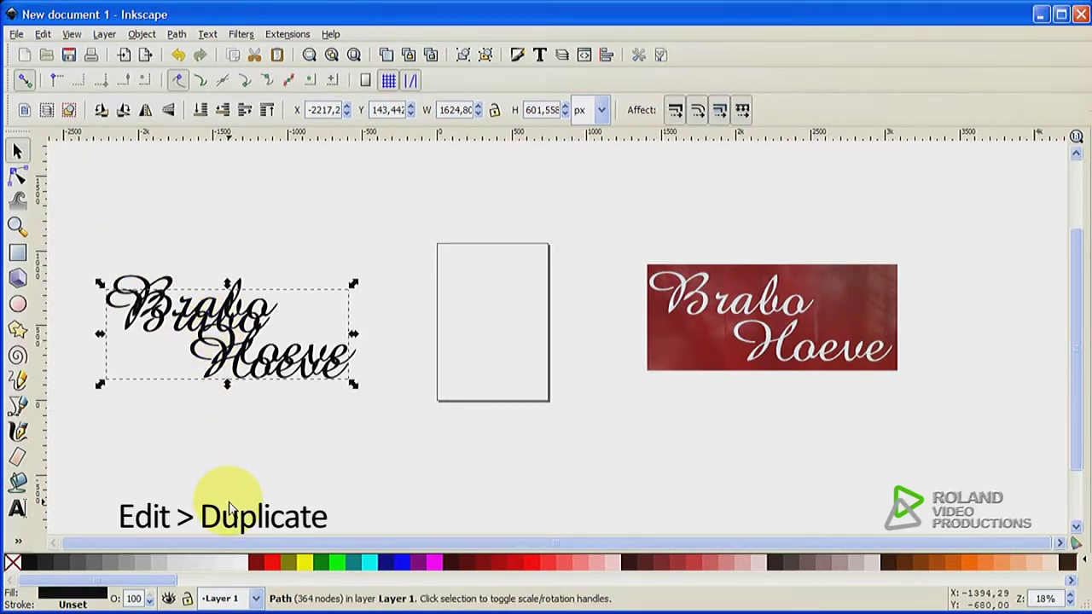
{"action": "left_click", "coordinate": [219, 251]}
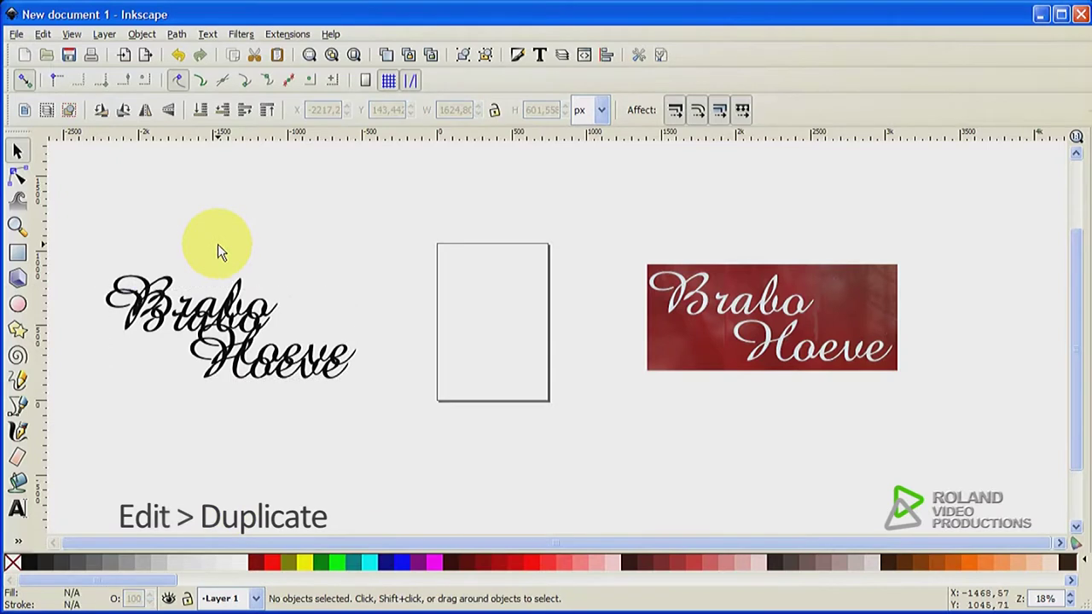
{"action": "left_click", "coordinate": [166, 277]}
{"action": "left_click", "coordinate": [273, 565]}
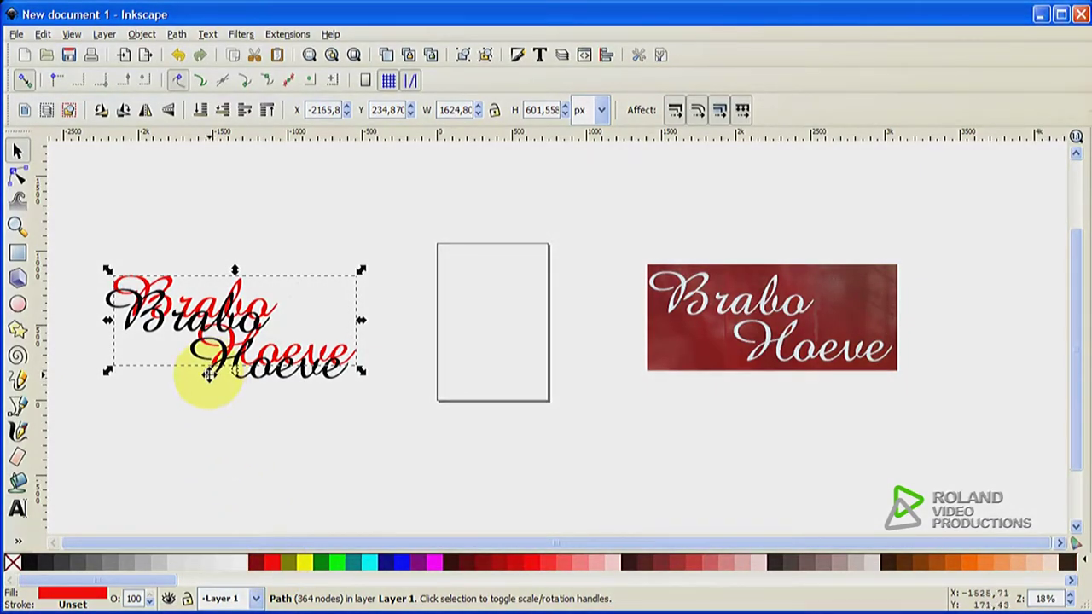
{"action": "left_click", "coordinate": [207, 375]}
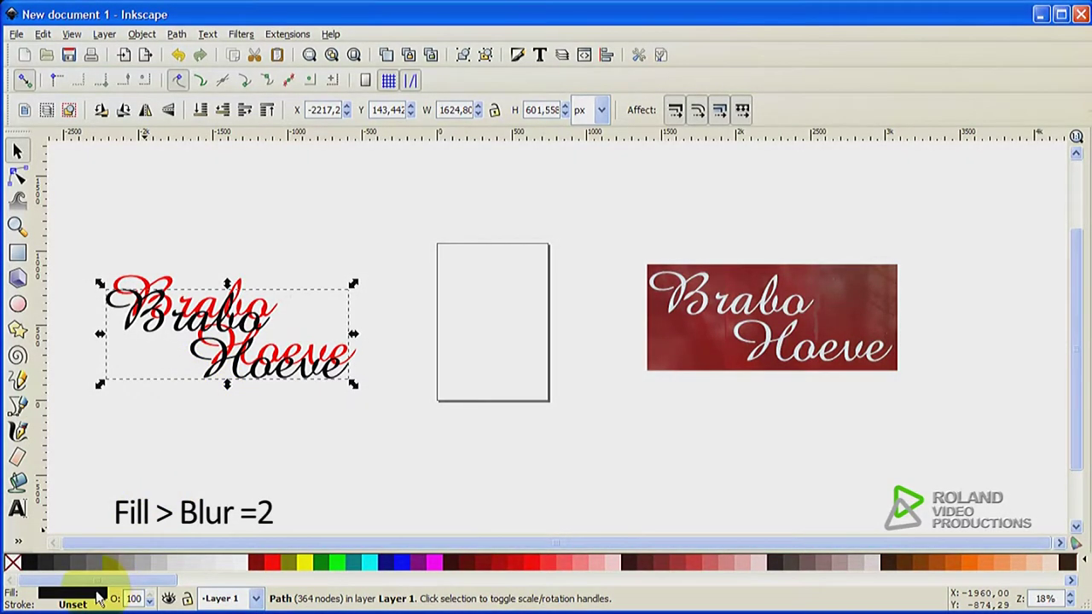
Step: Give the black lettering copy a blur of 2 in Fill and Stroke
{"action": "left_click", "coordinate": [98, 595]}
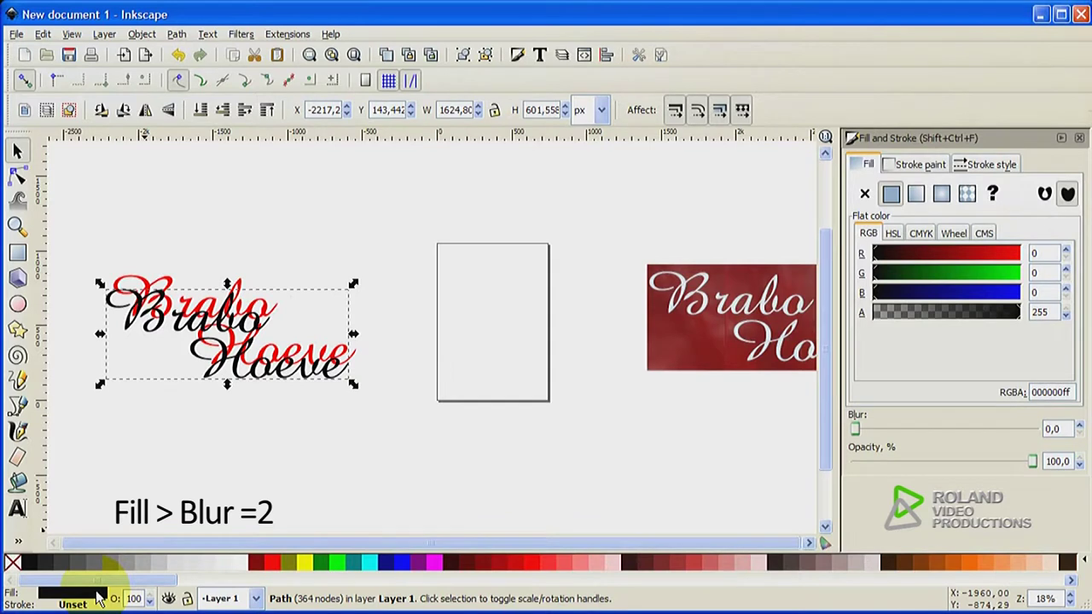
{"action": "left_click", "coordinate": [1079, 424]}
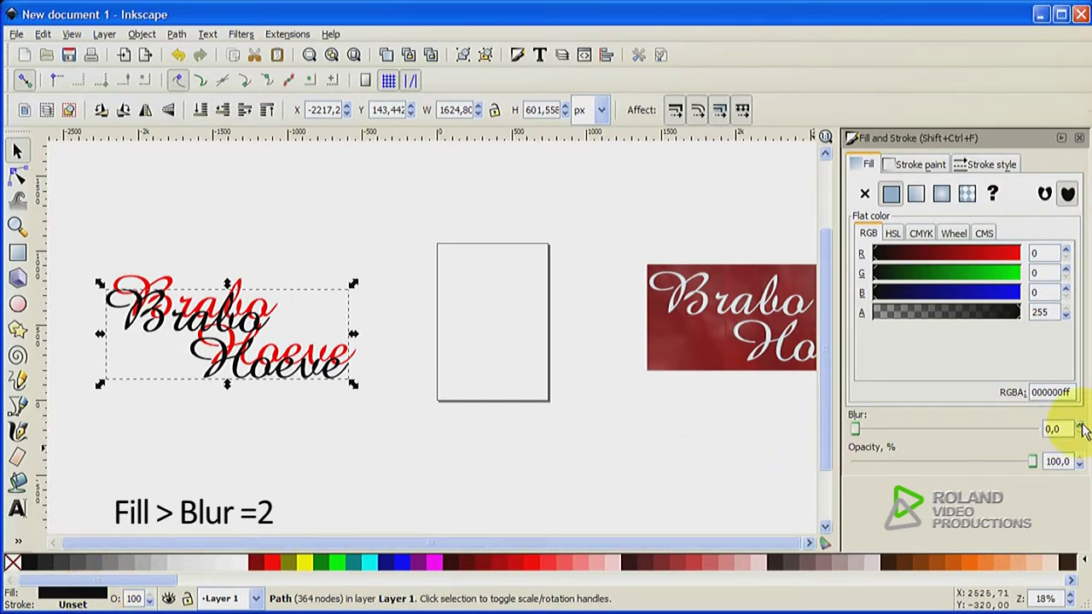
{"action": "left_click", "coordinate": [1080, 425]}
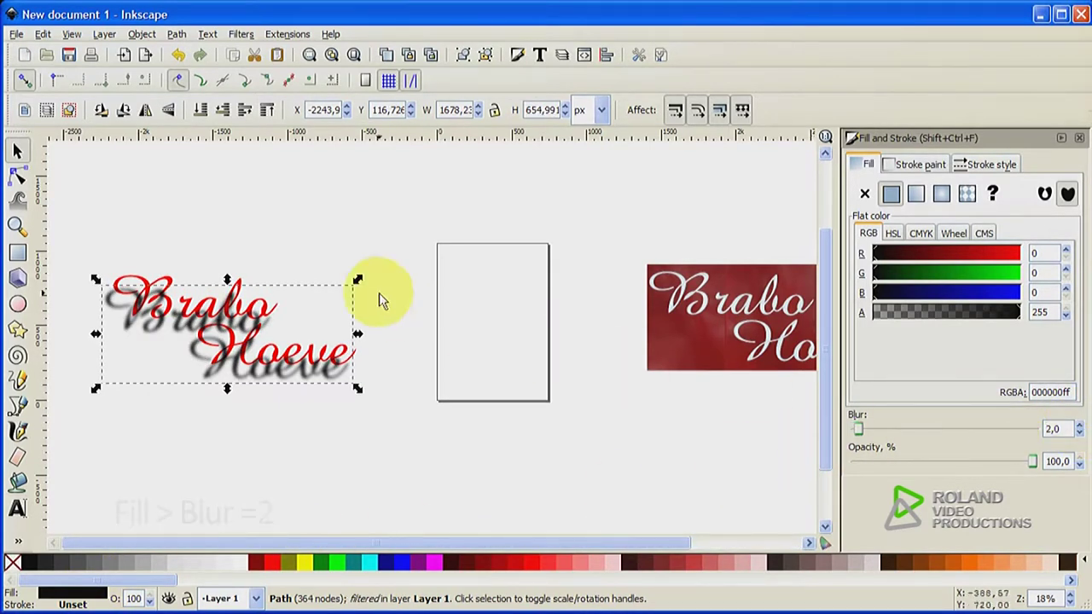
{"action": "scroll", "coordinate": [217, 328], "scroll_direction": "up", "scroll_amount": 2, "text": "ctrl"}
{"action": "scroll", "coordinate": [217, 329], "scroll_direction": "up", "scroll_amount": 2, "text": "ctrl"}
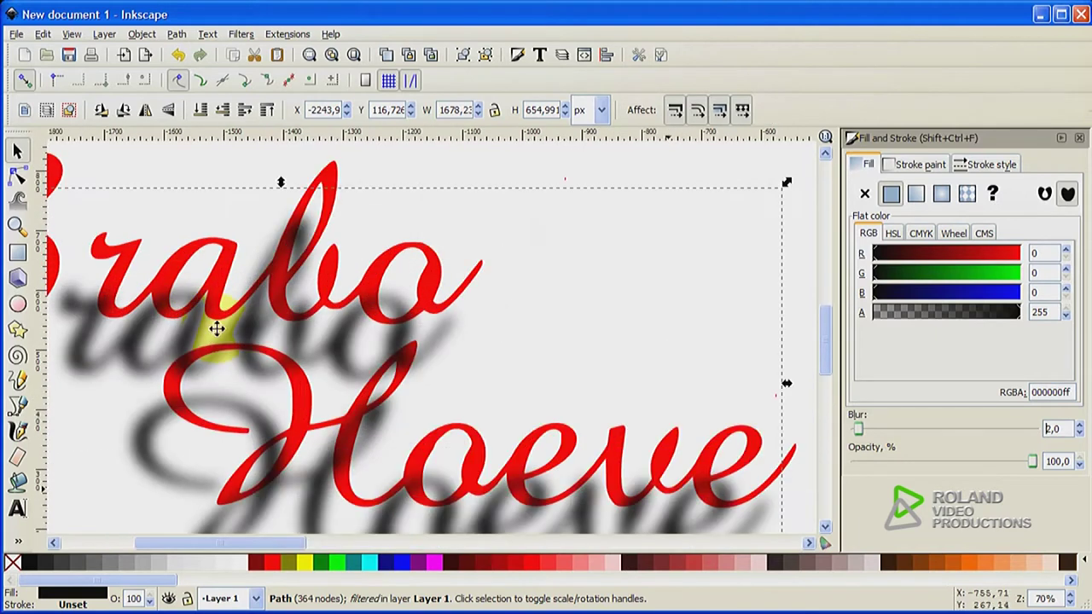
Step: Position the blurred black copy slightly offset behind the red text as a drop shadow
{"action": "left_click", "coordinate": [298, 335]}
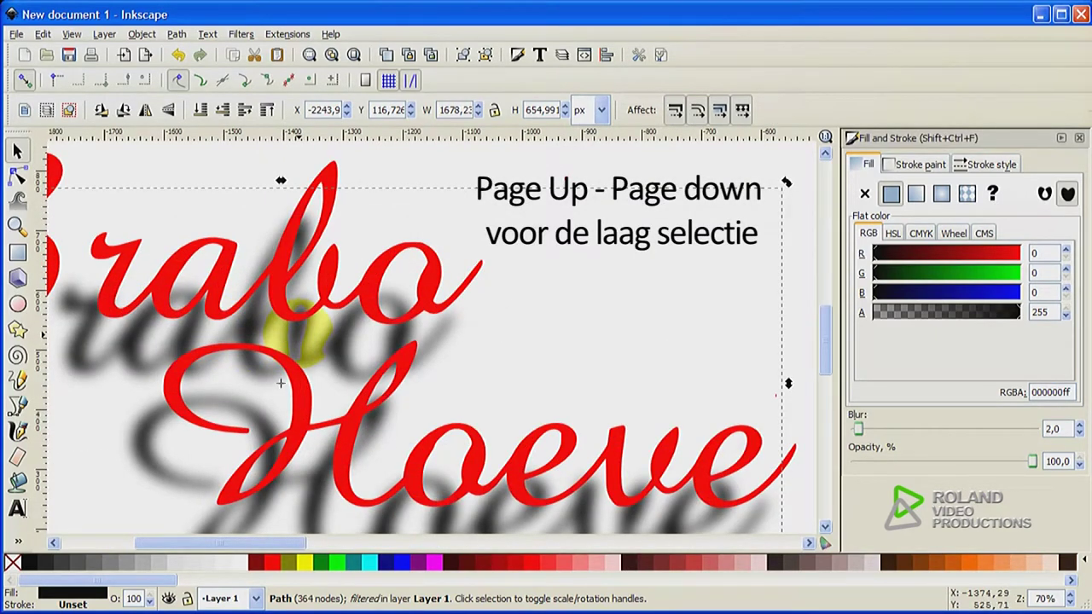
{"action": "left_click_drag", "start_coordinate": [298, 331], "coordinate": [295, 328]}
{"action": "key", "text": "shift+Up"}
{"action": "key", "text": "shift+Up"}
{"action": "key", "text": "Up"}
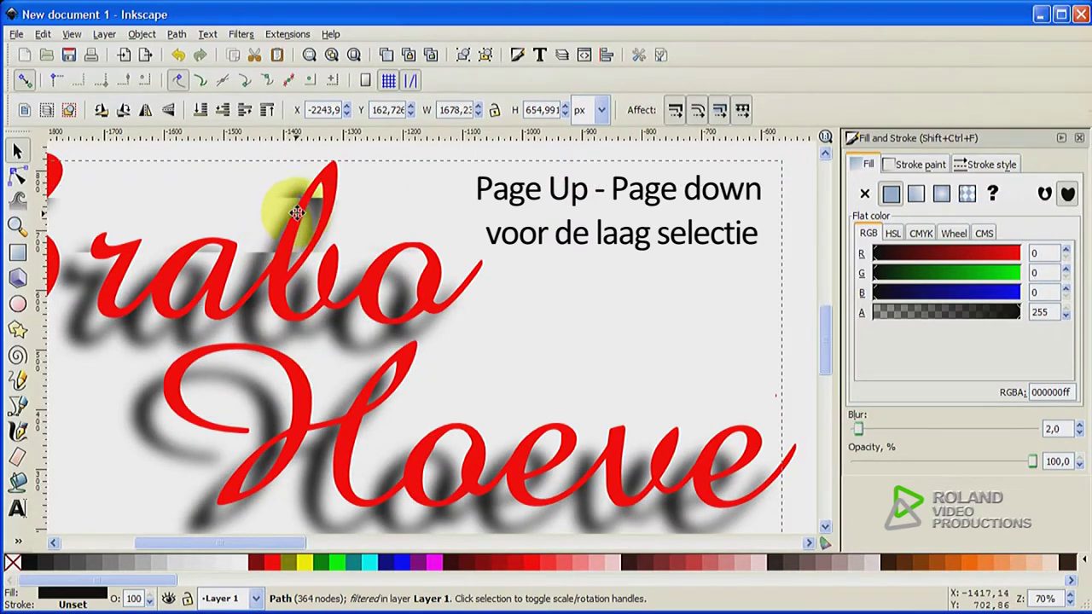
{"action": "left_click_drag", "start_coordinate": [300, 208], "coordinate": [316, 201]}
{"action": "left_click_drag", "start_coordinate": [336, 204], "coordinate": [317, 211]}
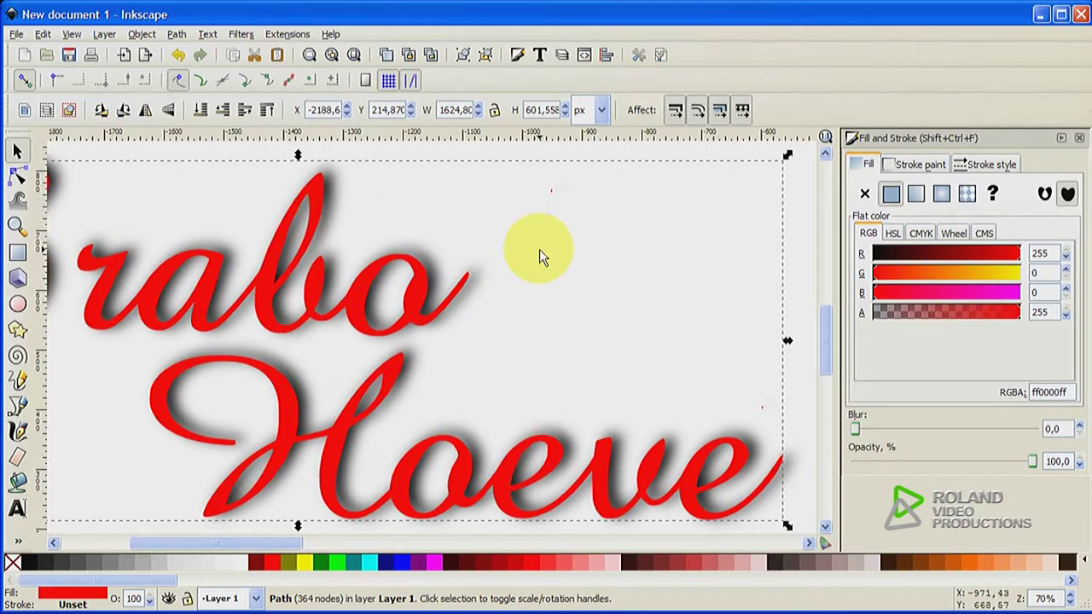
{"action": "scroll", "coordinate": [539, 249], "scroll_direction": "down", "scroll_amount": 1}
{"action": "left_click_drag", "start_coordinate": [300, 314], "coordinate": [380, 337]}
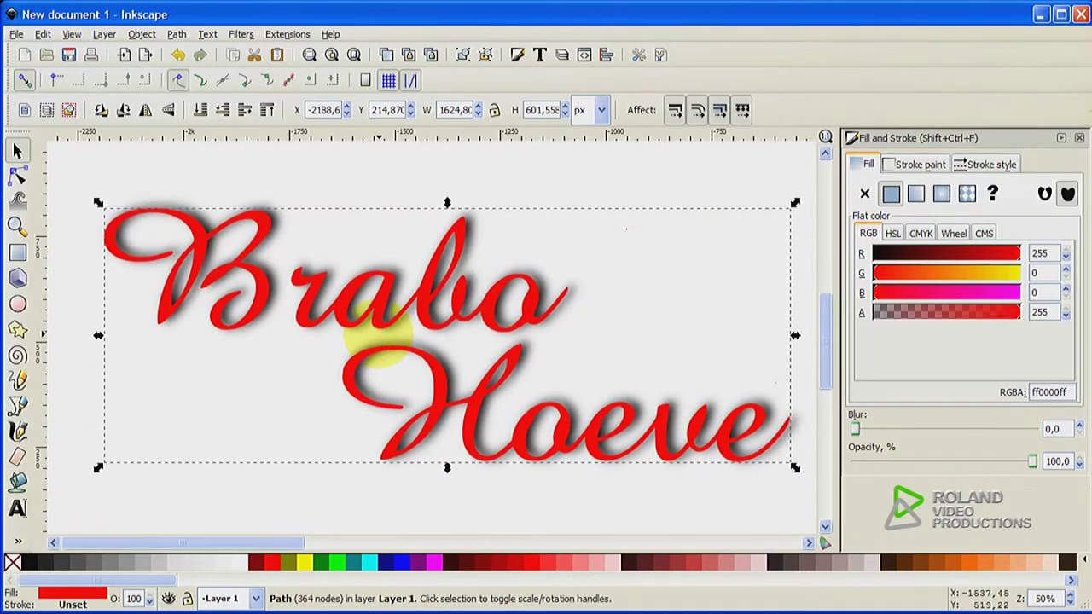
{"action": "left_click", "coordinate": [280, 484]}
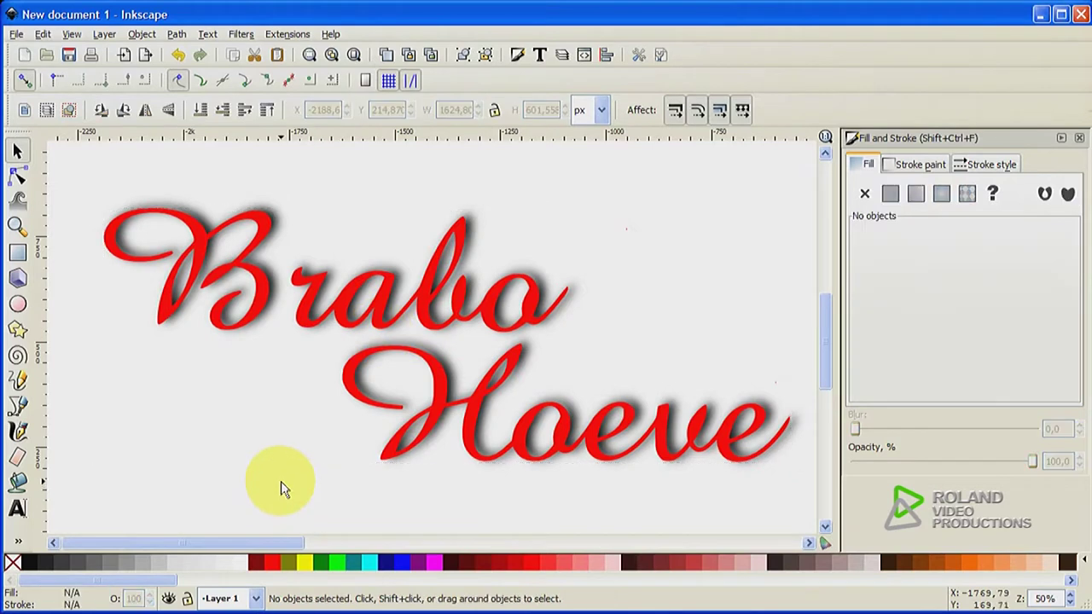
Step: Select everything and export it as image2826.png at 1920 × 260 px, replacing the existing file
{"action": "left_click", "coordinate": [44, 35]}
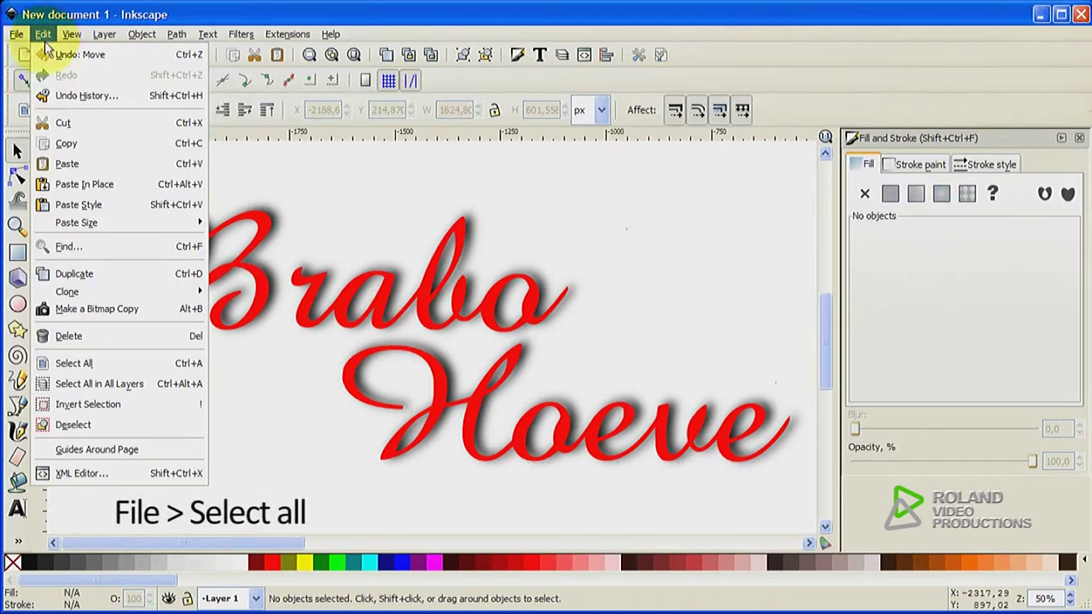
{"action": "left_click", "coordinate": [75, 363]}
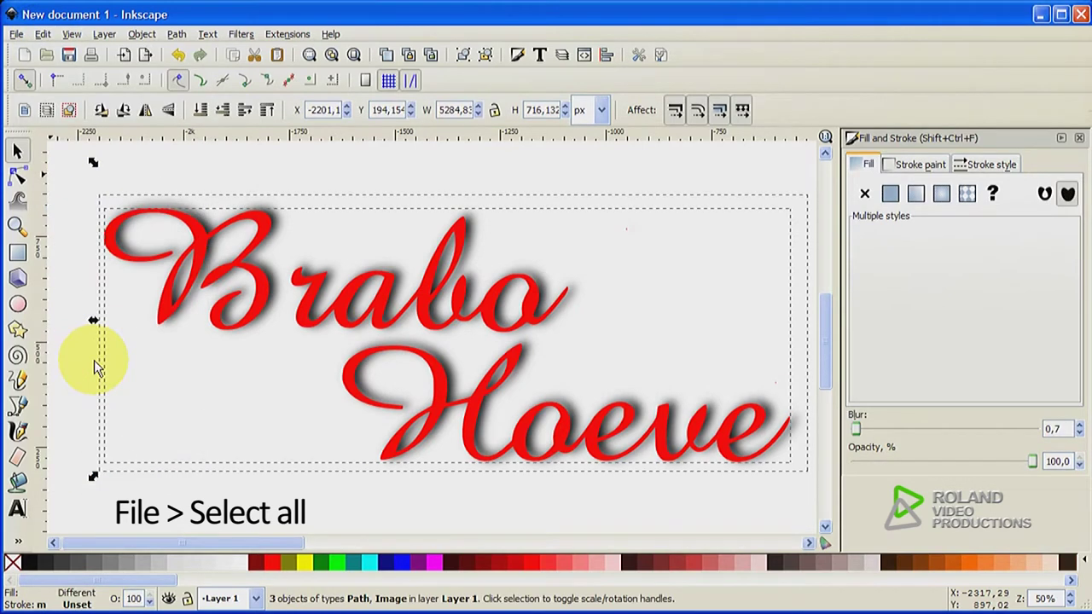
{"action": "left_click", "coordinate": [18, 38]}
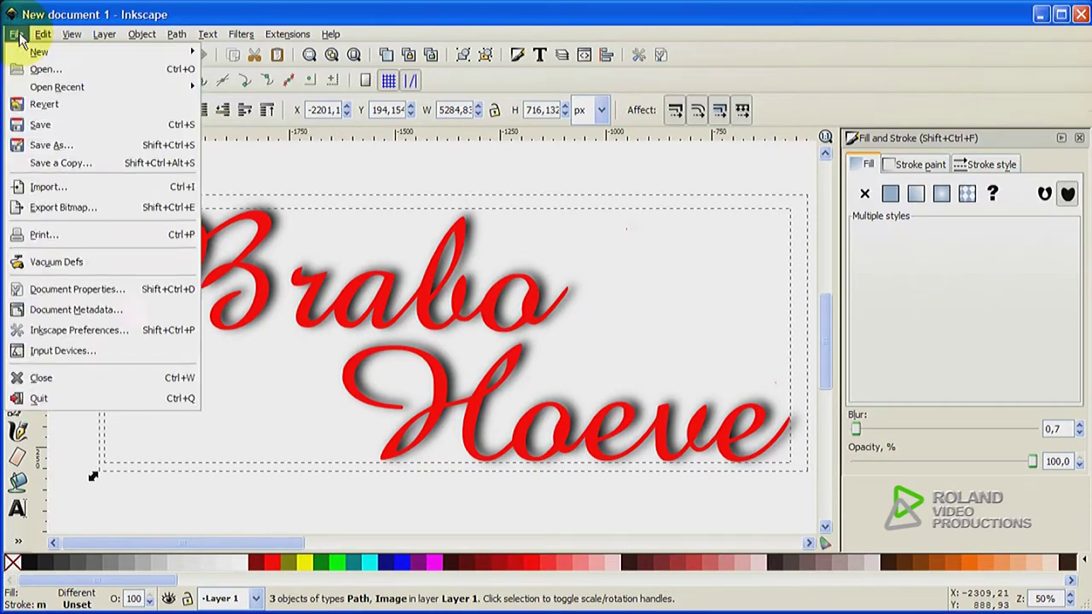
{"action": "left_click", "coordinate": [58, 210]}
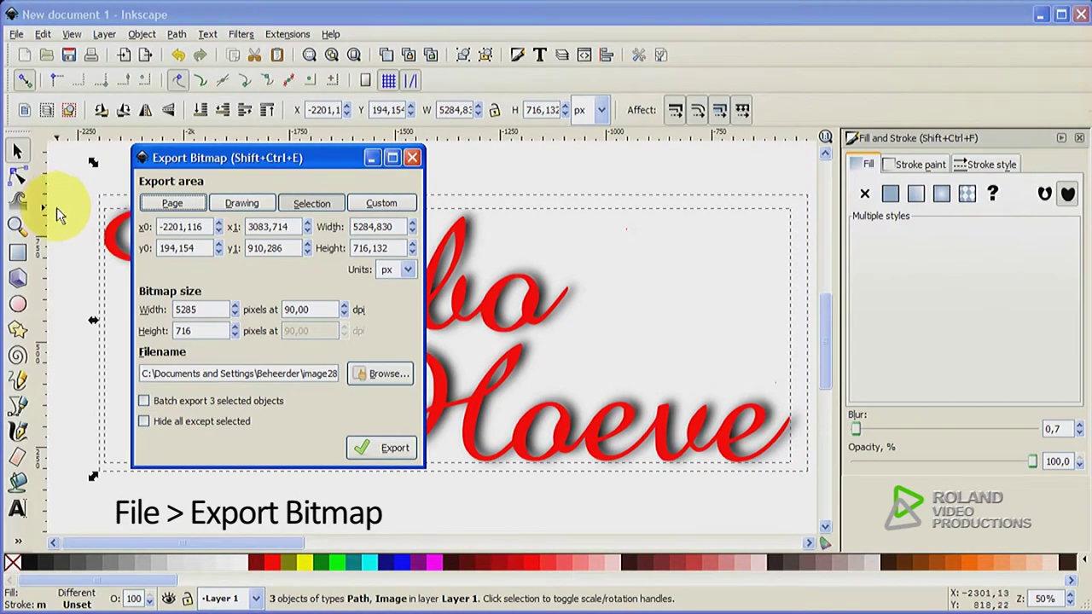
{"action": "left_click", "coordinate": [379, 374]}
{"action": "left_click", "coordinate": [136, 106]}
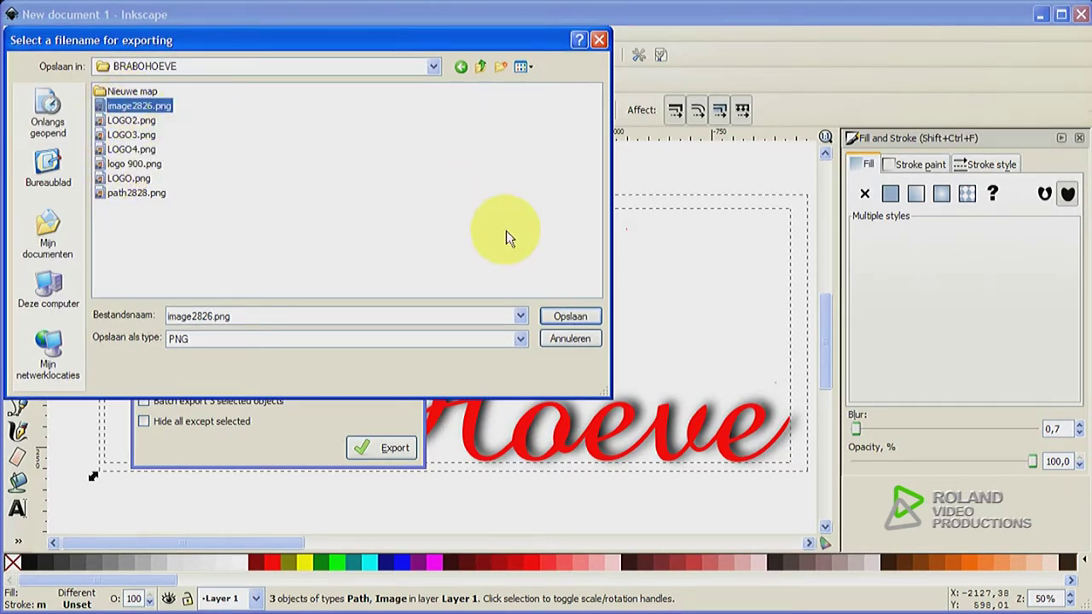
{"action": "left_click", "coordinate": [565, 316]}
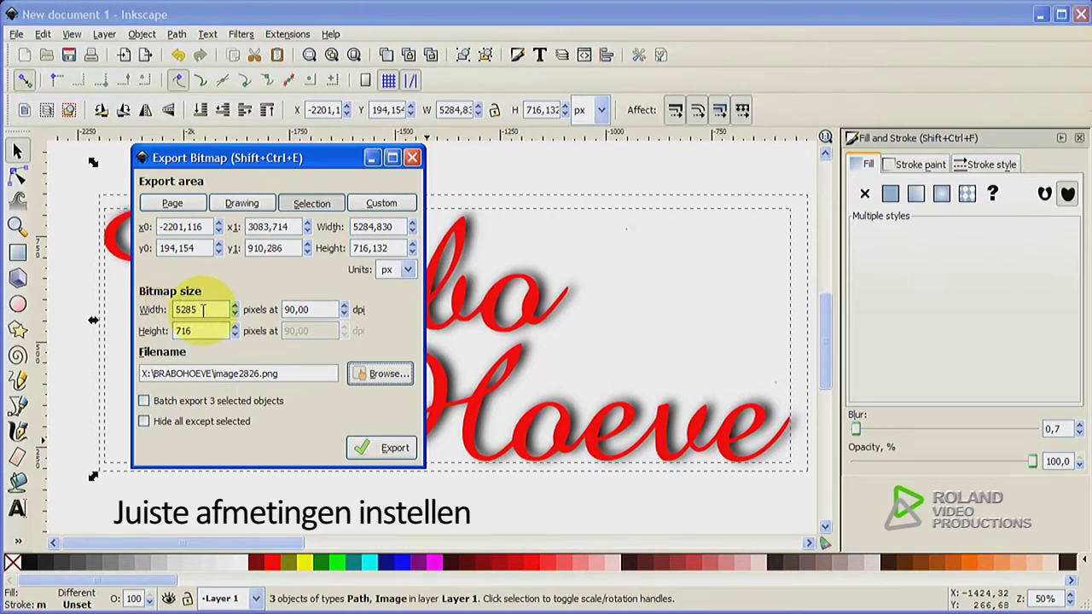
{"action": "left_click_drag", "start_coordinate": [202, 311], "coordinate": [141, 316]}
{"action": "type", "text": "1920"}
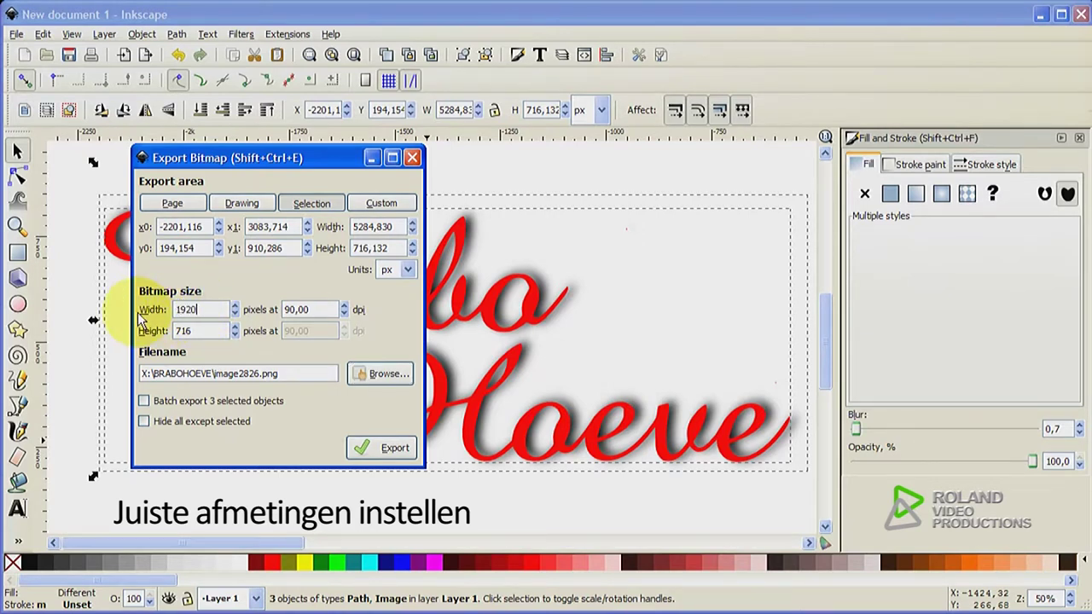
{"action": "key", "text": "Tab"}
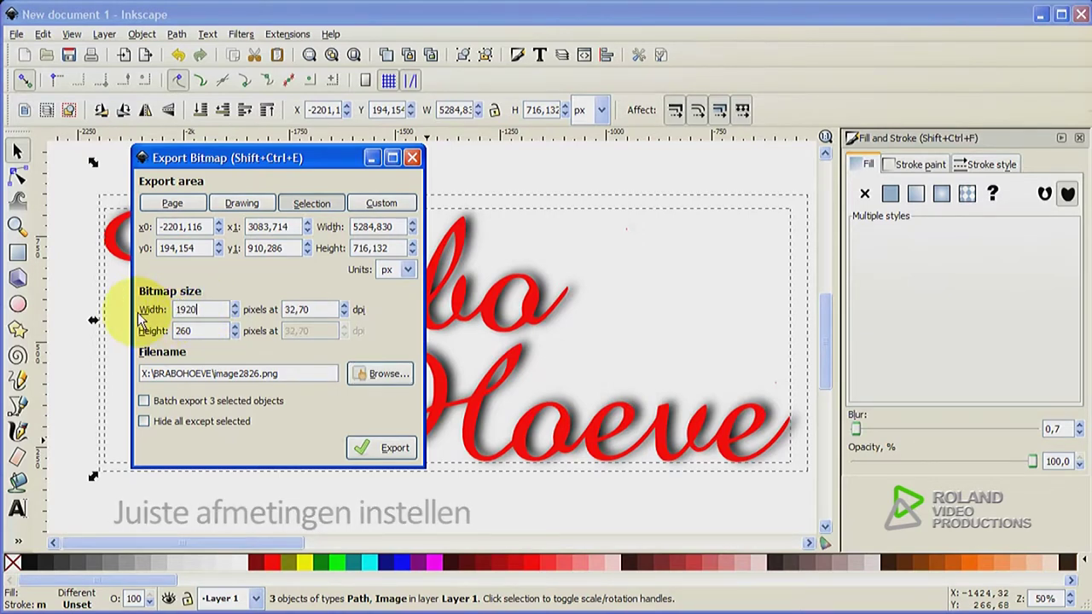
{"action": "left_click", "coordinate": [364, 446]}
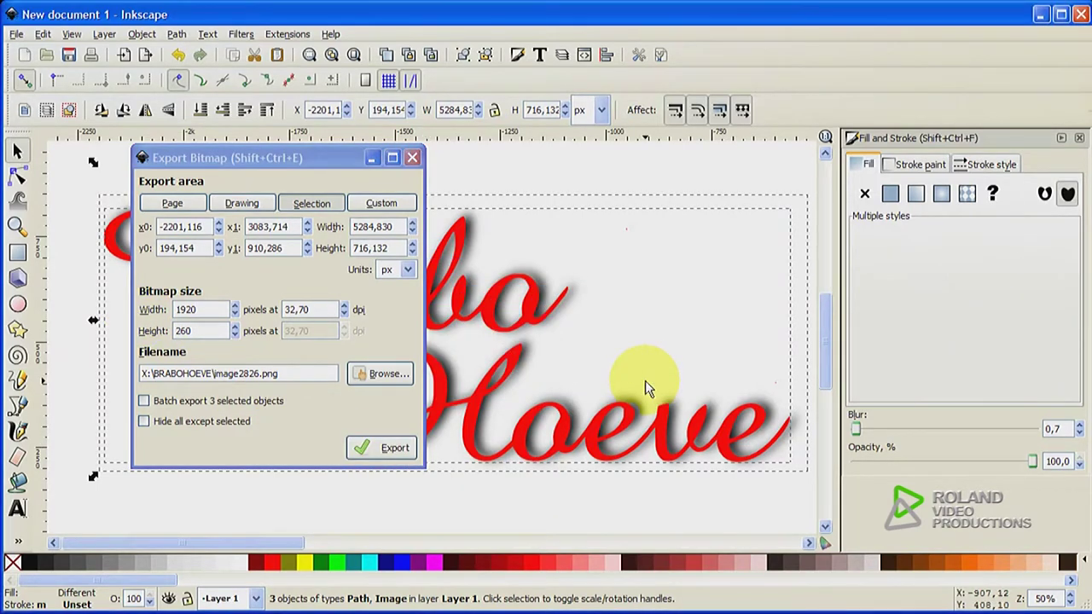
{"action": "left_click", "coordinate": [412, 158]}
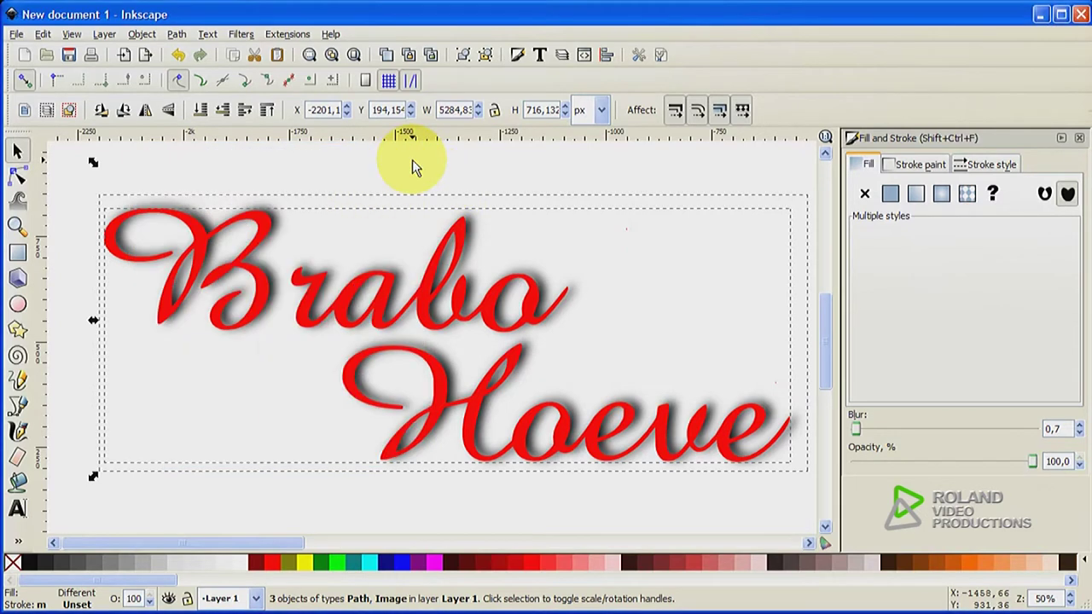
Step: Quit Inkscape, saving the drawing over the existing test.svg
{"action": "left_click", "coordinate": [15, 36]}
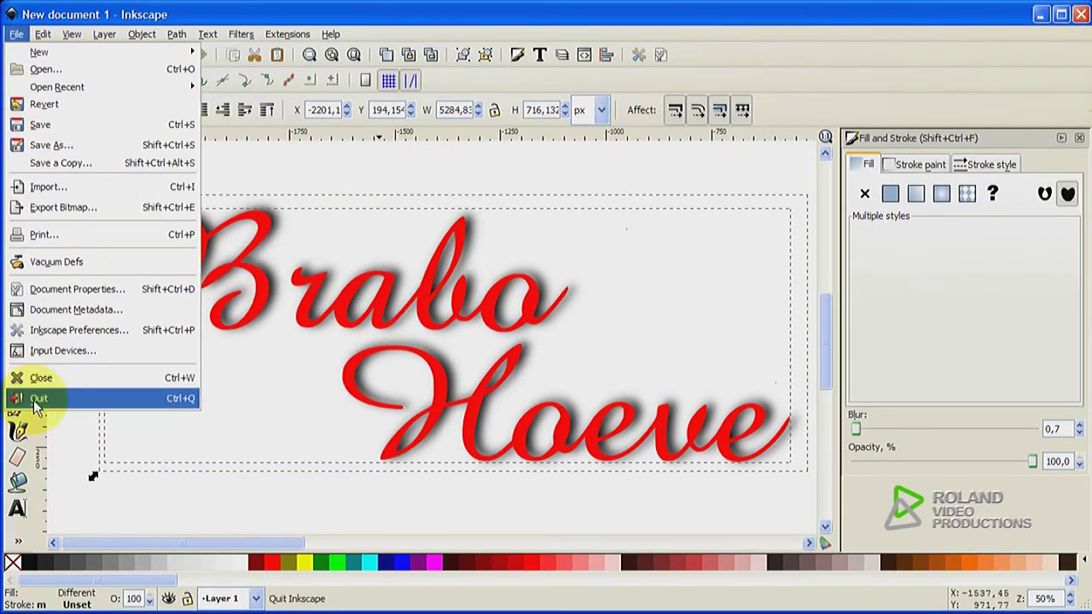
{"action": "left_click", "coordinate": [36, 405]}
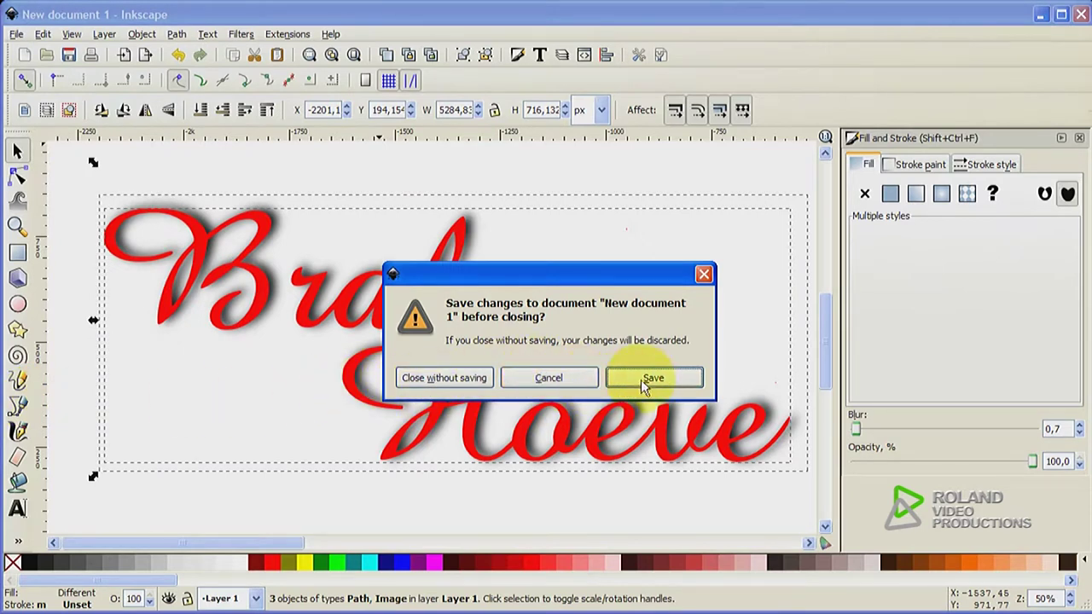
{"action": "left_click", "coordinate": [643, 383]}
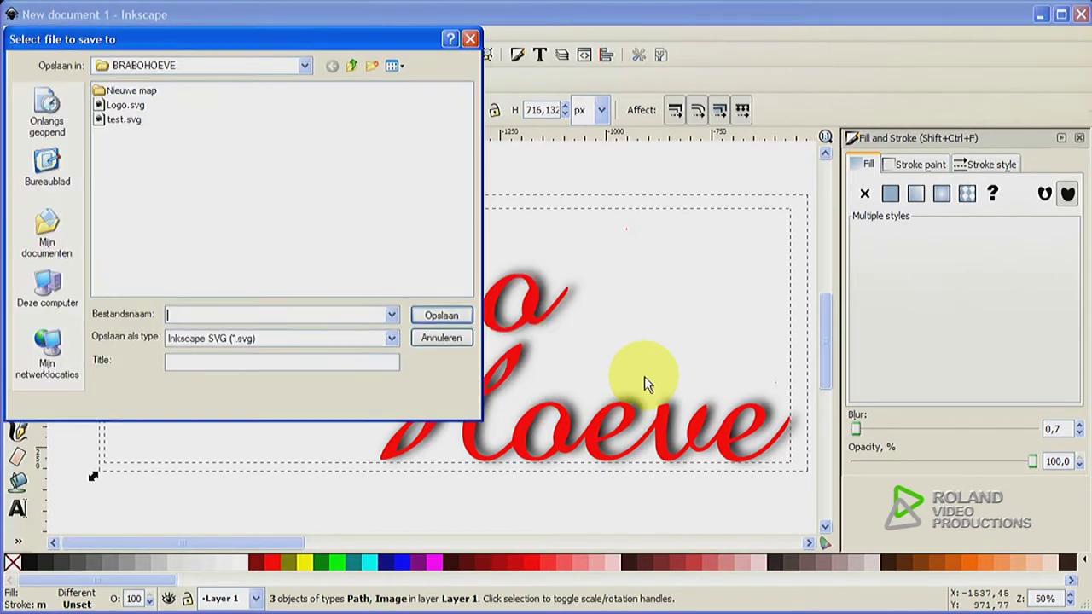
{"action": "left_click", "coordinate": [128, 120]}
{"action": "left_click", "coordinate": [439, 316]}
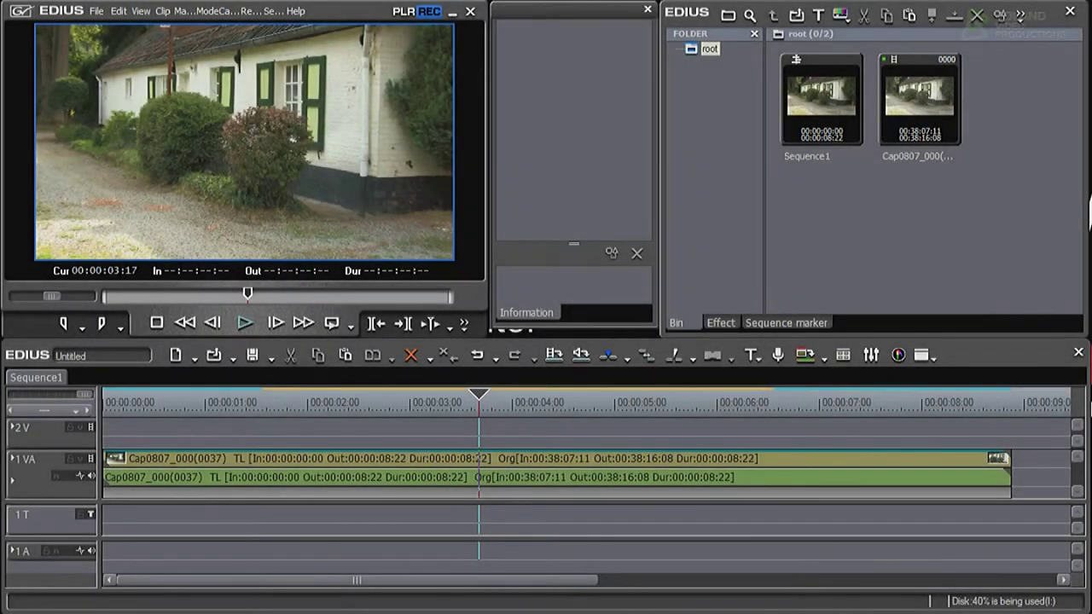
Step: Add path2828.png to the EDIUS bin and place it on track 2V above the video
{"action": "right_click", "coordinate": [878, 204]}
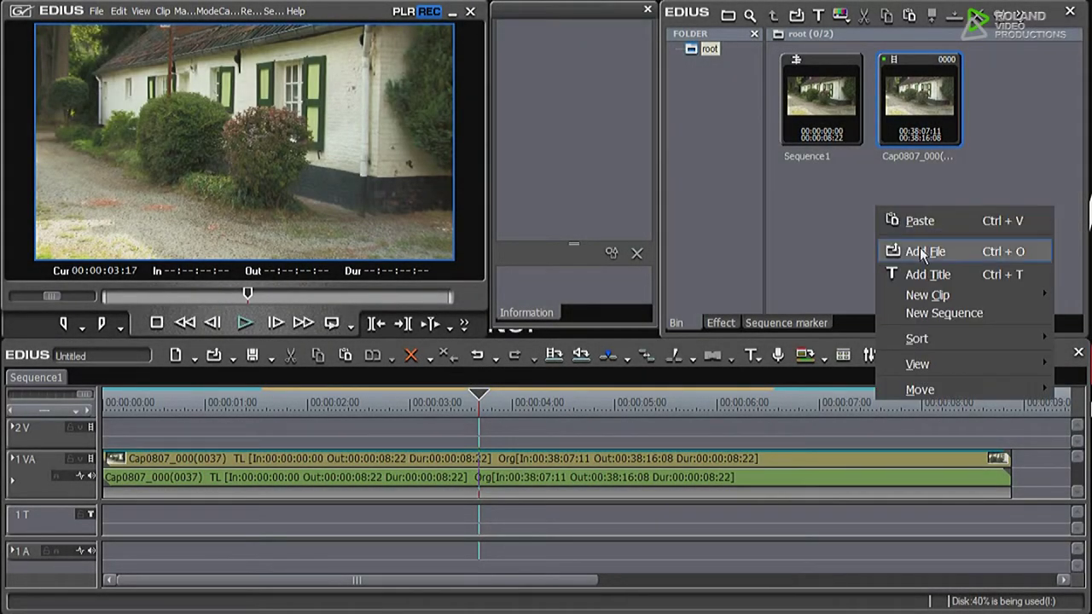
{"action": "left_click", "coordinate": [921, 252]}
{"action": "double_click", "coordinate": [604, 219]}
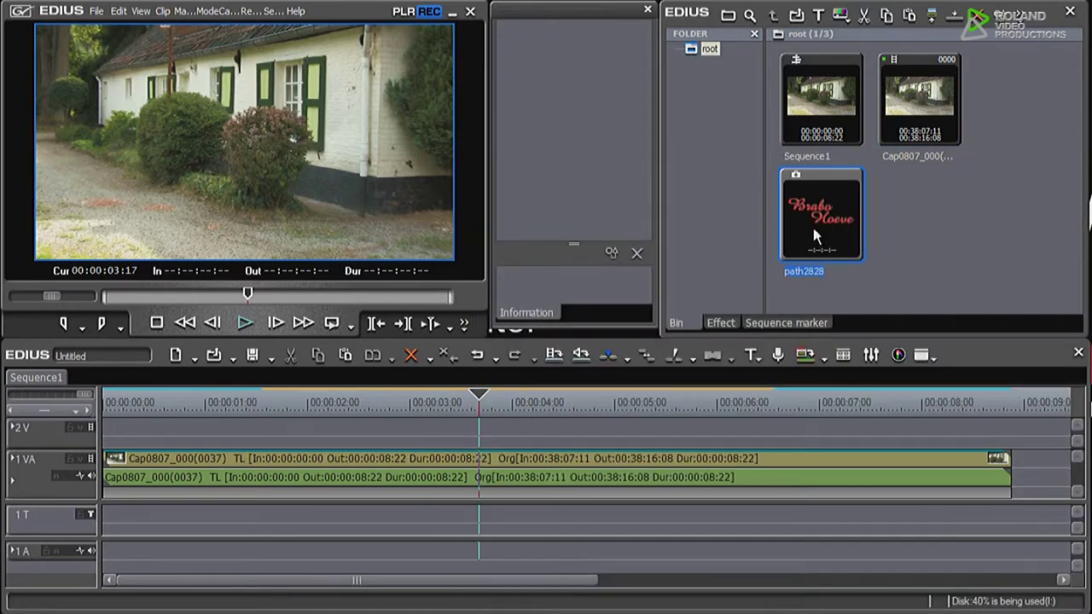
{"action": "mouse_move", "coordinate": [825, 221]}
{"action": "left_mouse_down"}
{"action": "mouse_move", "coordinate": [396, 426]}
{"action": "mouse_move", "coordinate": [279, 429]}
{"action": "left_mouse_up"}
Step: Add Dissolve transitions to both ends of the logo clip and preview the fades
{"action": "left_click", "coordinate": [721, 323]}
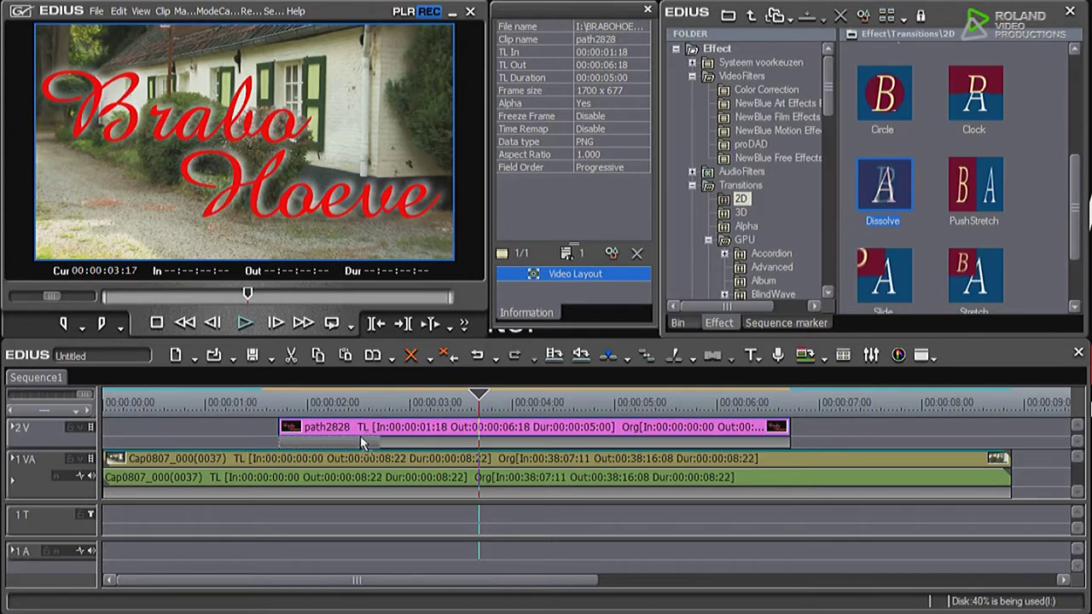
{"action": "left_click_drag", "start_coordinate": [404, 399], "coordinate": [333, 433]}
{"action": "left_click_drag", "start_coordinate": [766, 434], "coordinate": [756, 439]}
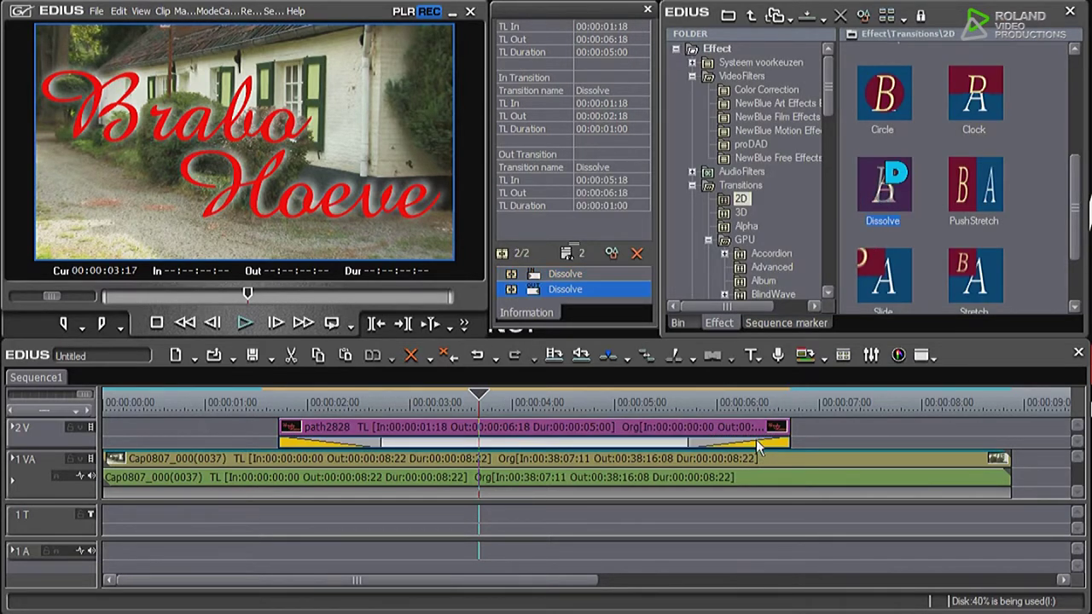
{"action": "key", "text": "Home"}
{"action": "key", "text": "space"}
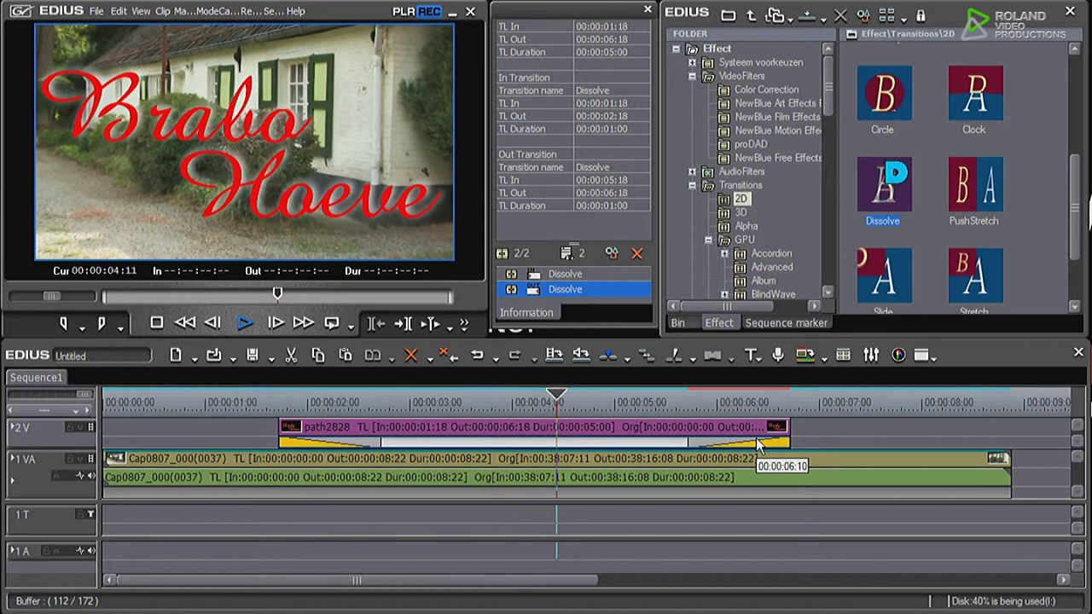
{"action": "left_click", "coordinate": [535, 432]}
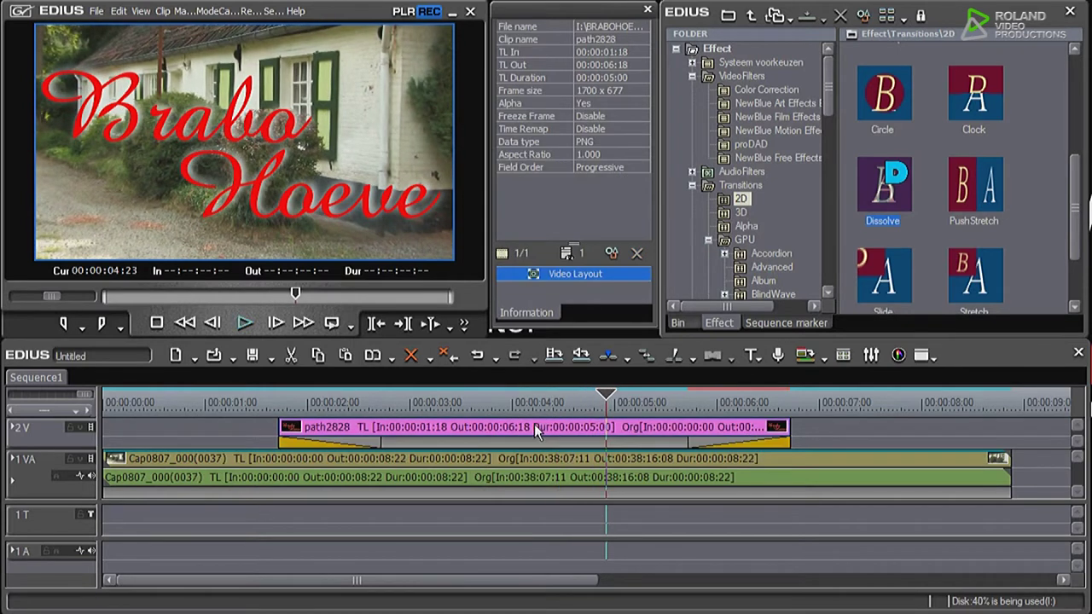
Step: Enable Video Layout keyframes and set the logo's stretch to 0 at the clip start
{"action": "double_click", "coordinate": [546, 271]}
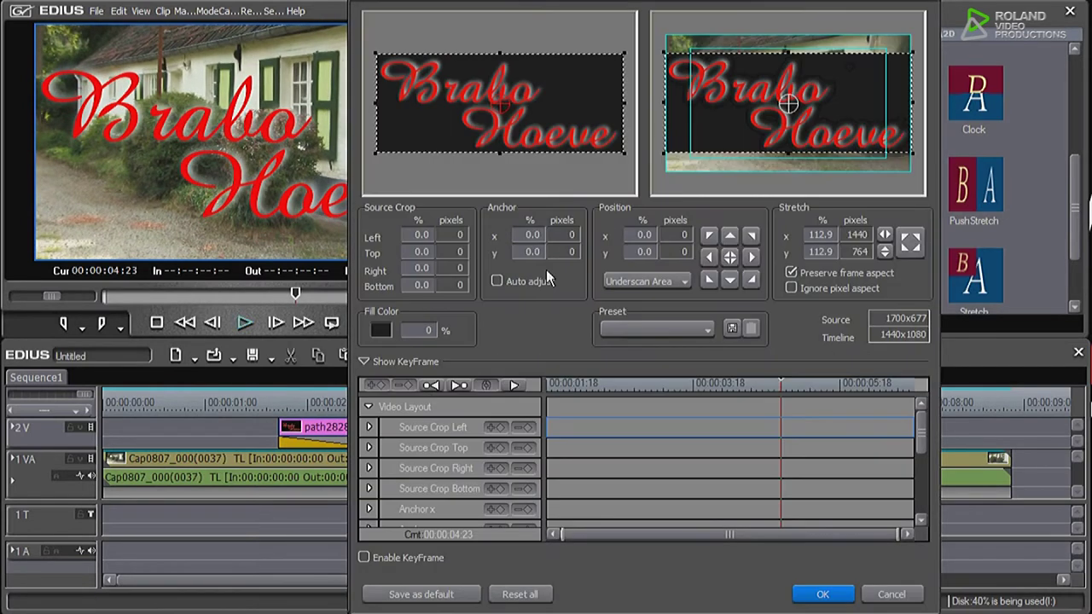
{"action": "left_click_drag", "start_coordinate": [705, 385], "coordinate": [529, 391]}
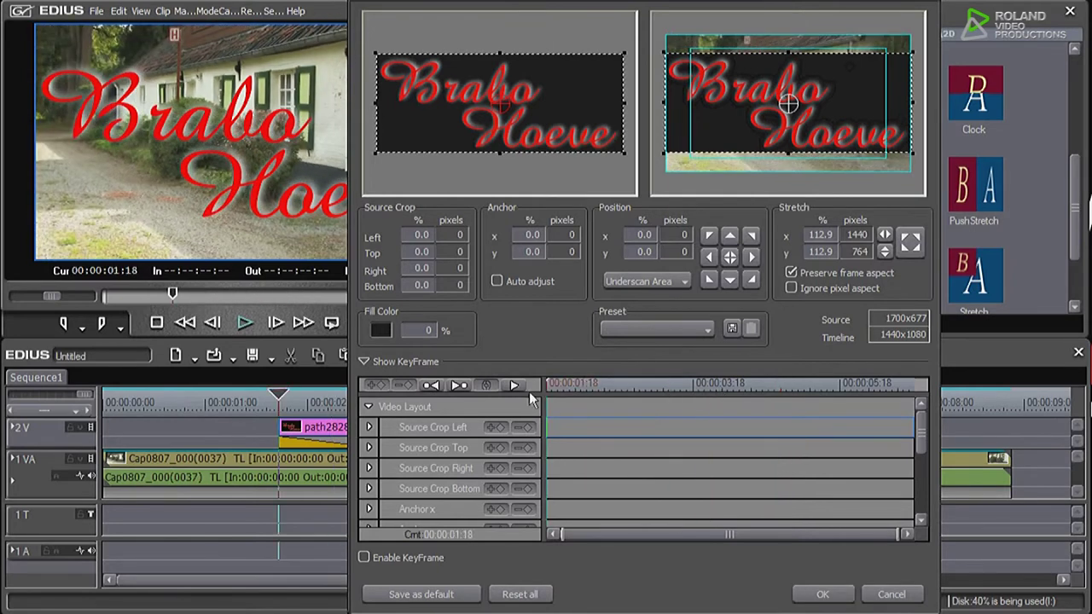
{"action": "left_click", "coordinate": [363, 559]}
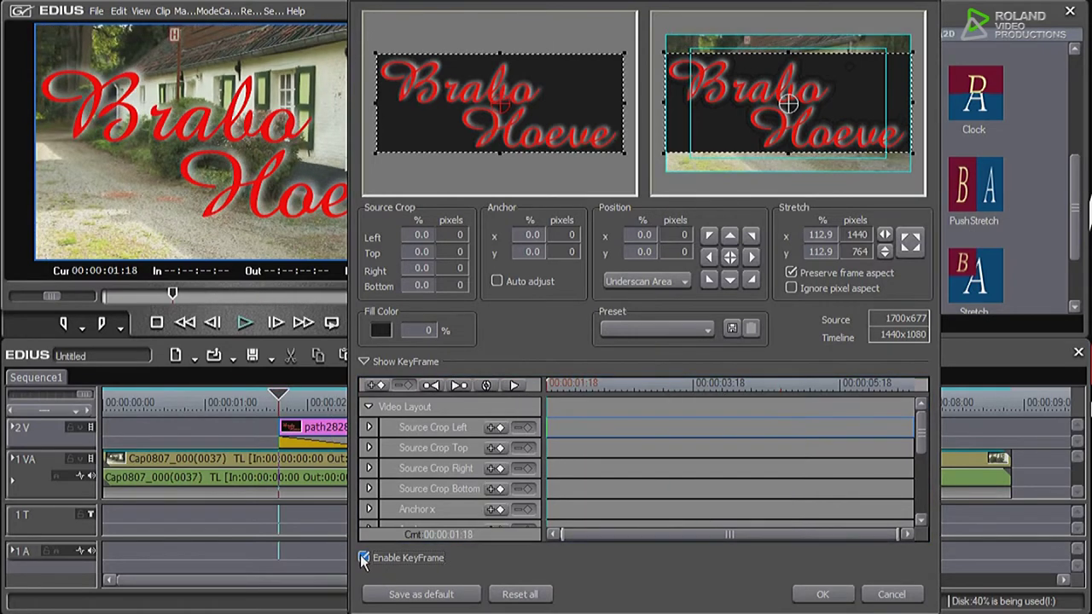
{"action": "left_click", "coordinate": [372, 387]}
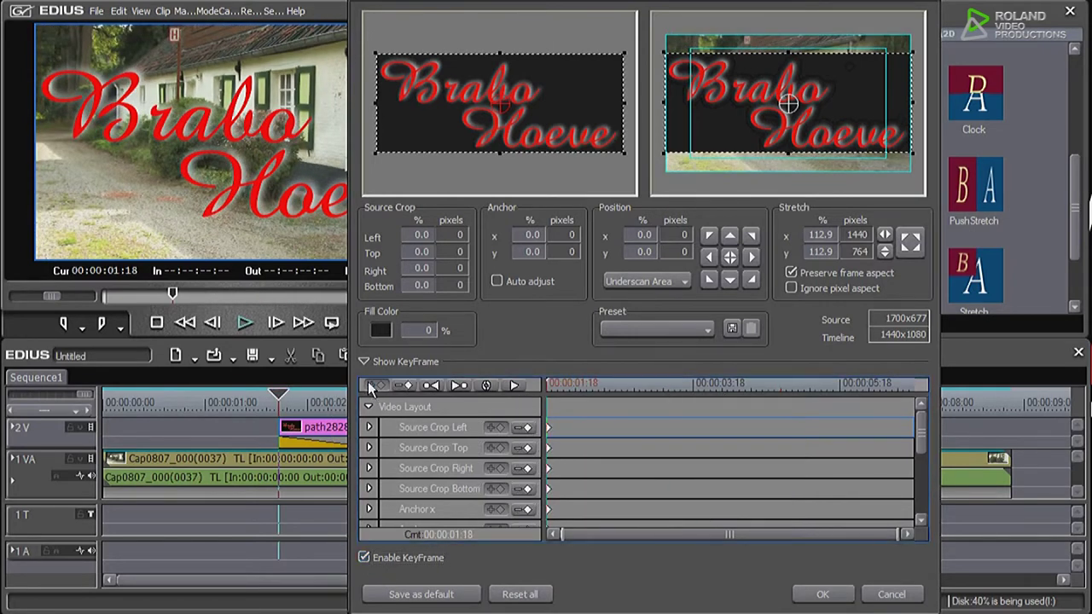
{"action": "left_click", "coordinate": [830, 235]}
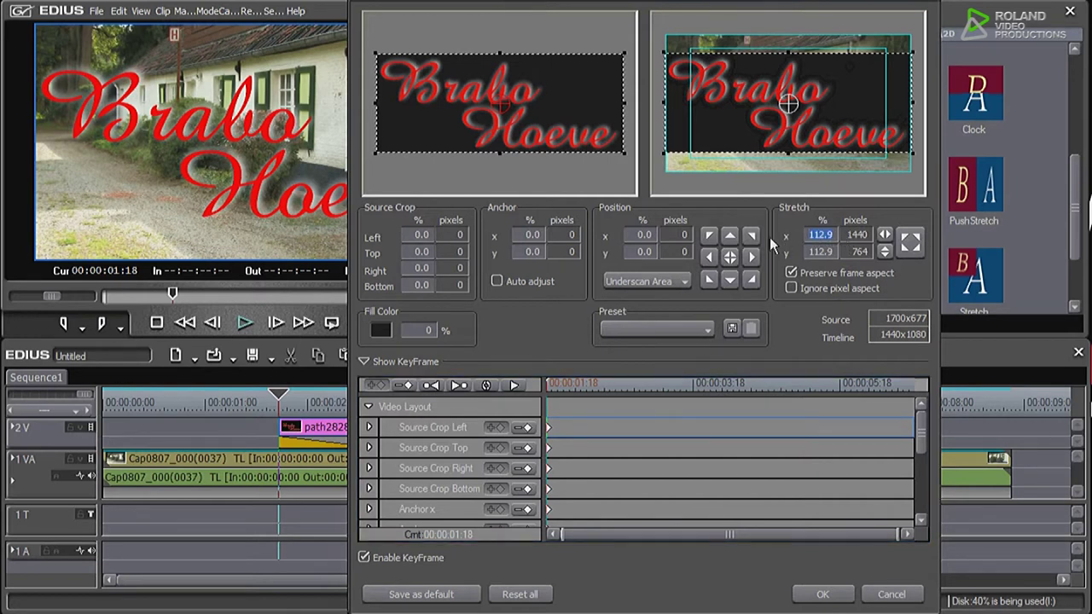
{"action": "type", "text": "0"}
Step: Set the stretch to 100 at 00:00:05:10, confirm, and preview the growing logo
{"action": "left_click_drag", "start_coordinate": [730, 393], "coordinate": [817, 382]}
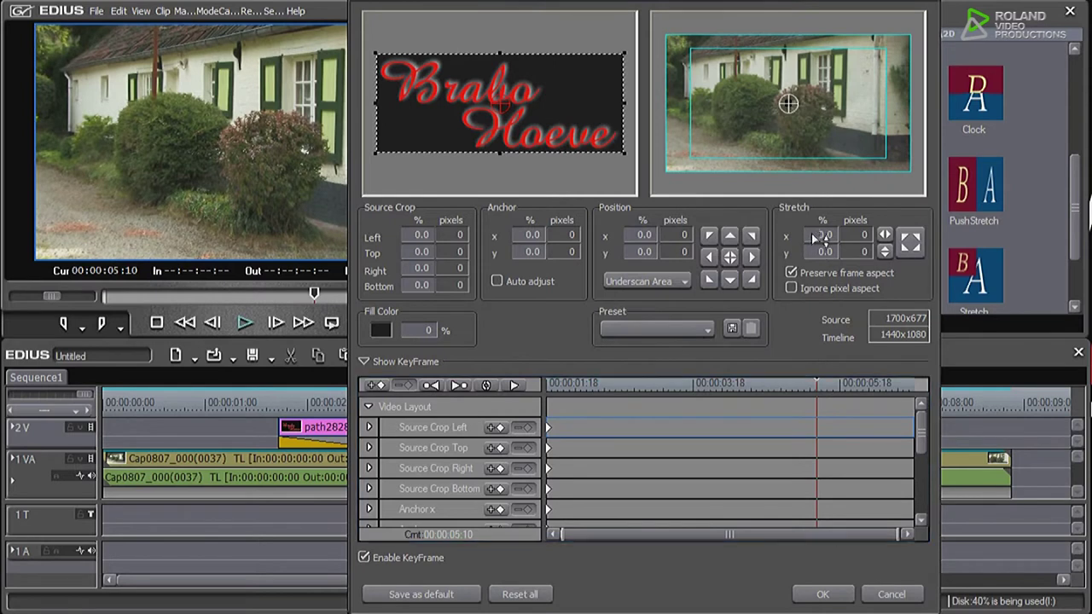
{"action": "type", "text": "100"}
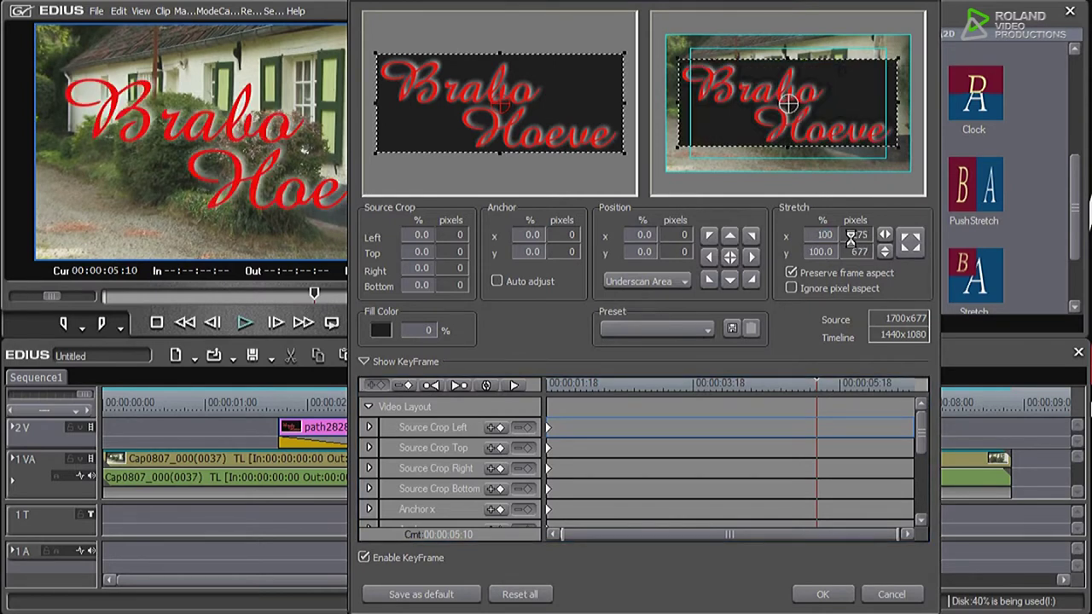
{"action": "left_click", "coordinate": [825, 595]}
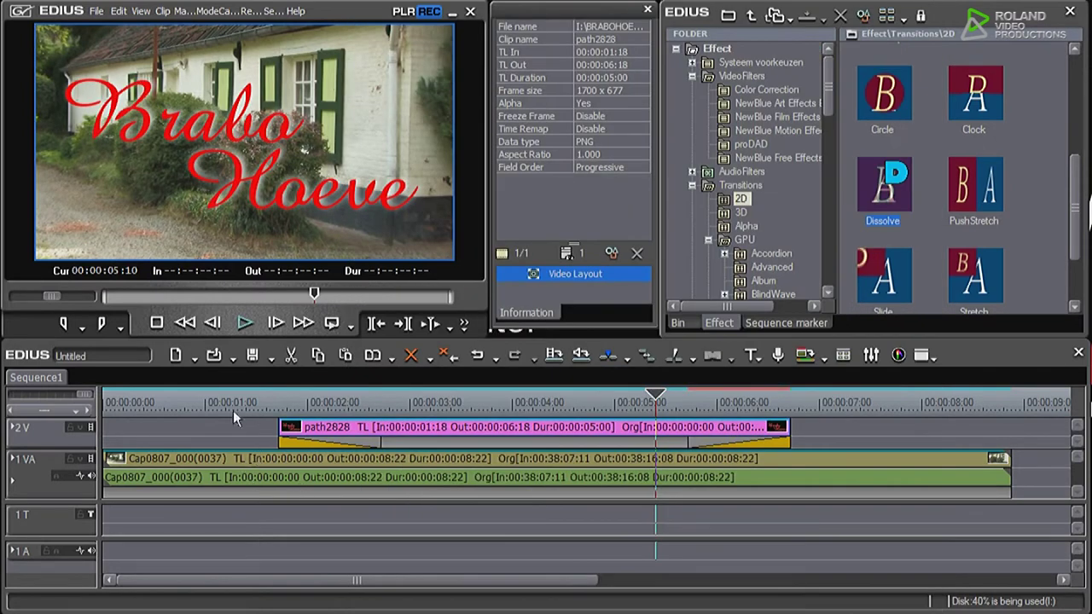
{"action": "left_click", "coordinate": [256, 396]}
{"action": "key", "text": "space"}
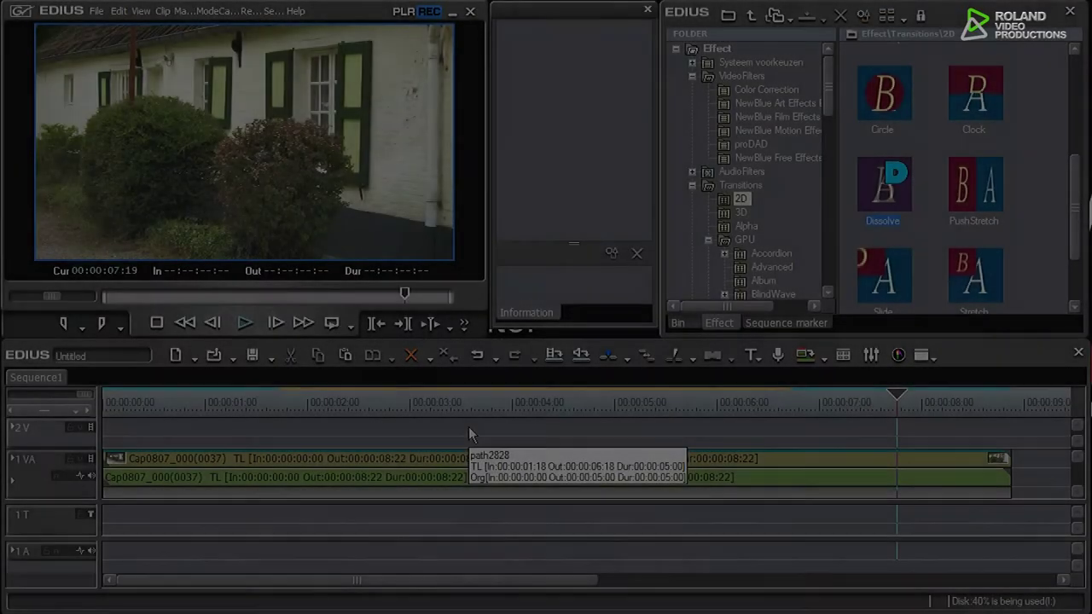
Step: Create a new title on the 1T track and drop the path2828.png logo into it
{"action": "left_click", "coordinate": [751, 355]}
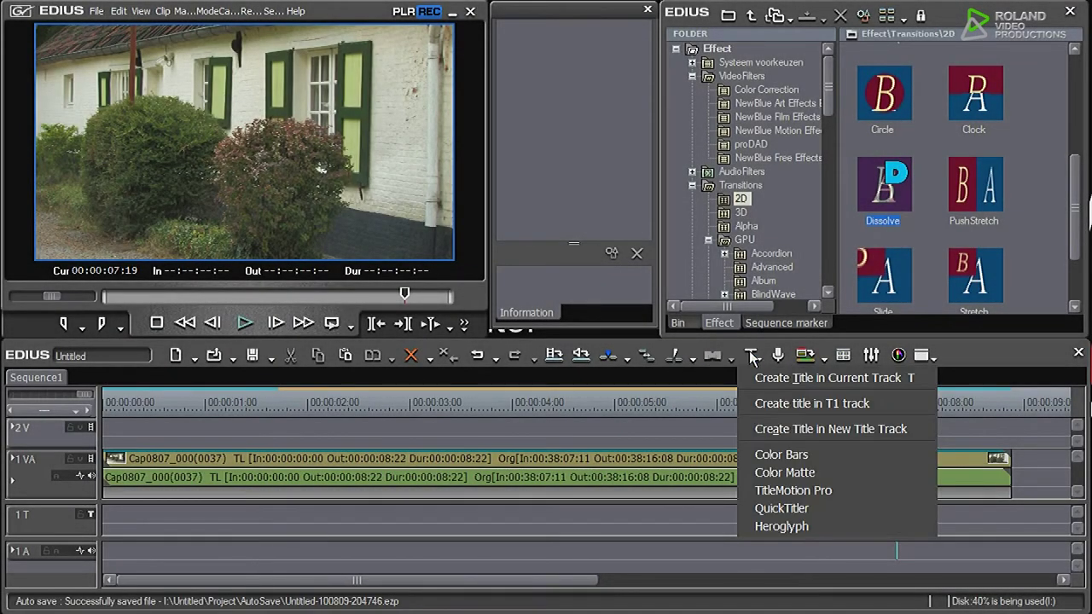
{"action": "left_click", "coordinate": [790, 404]}
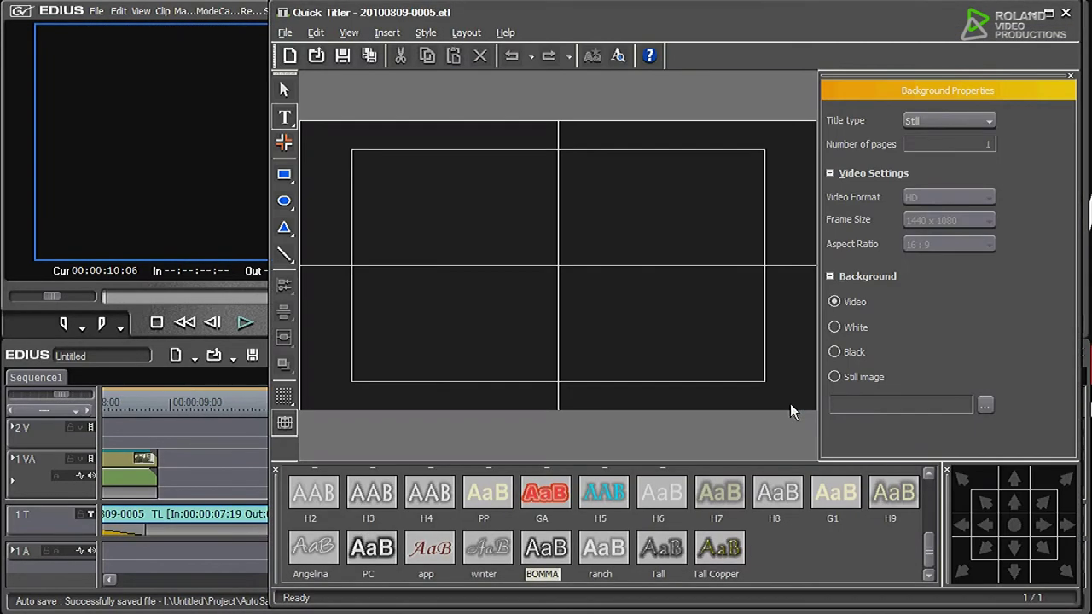
{"action": "key", "text": "alt+Tab"}
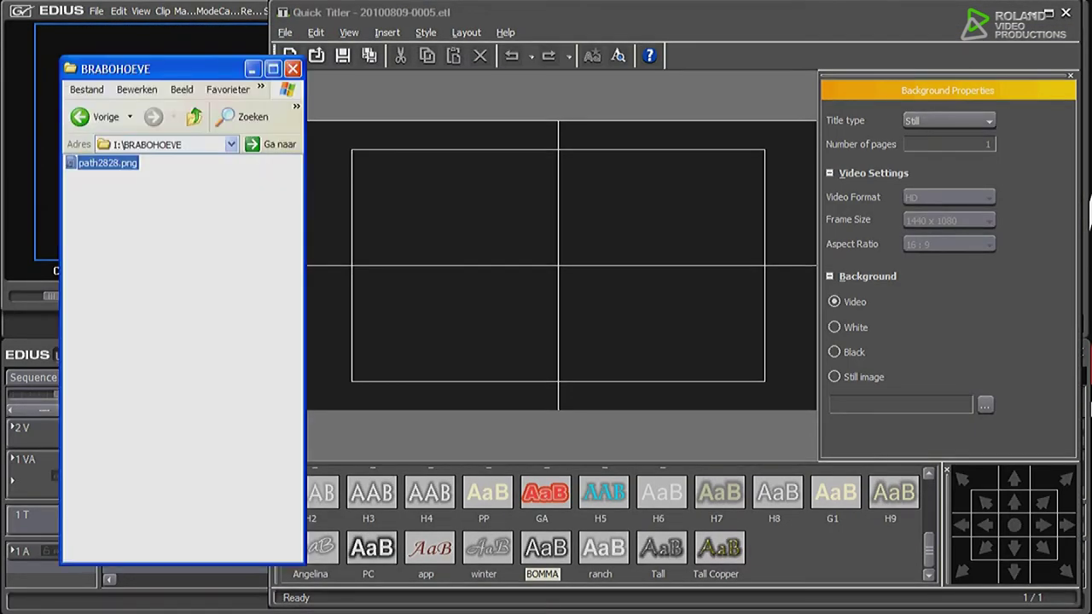
{"action": "left_click_drag", "start_coordinate": [128, 175], "coordinate": [485, 256]}
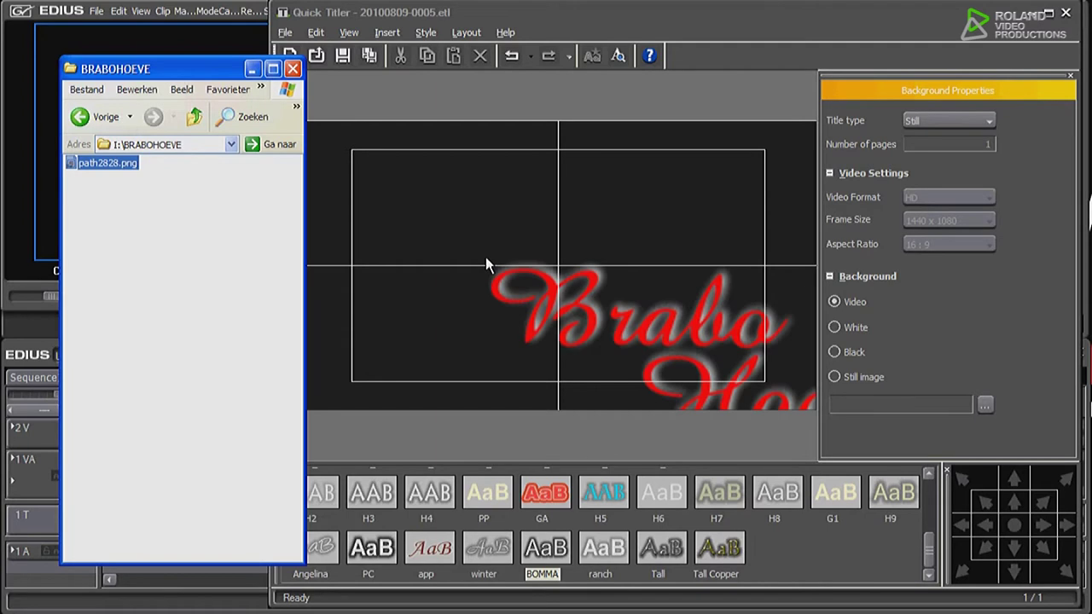
{"action": "left_click", "coordinate": [1001, 524]}
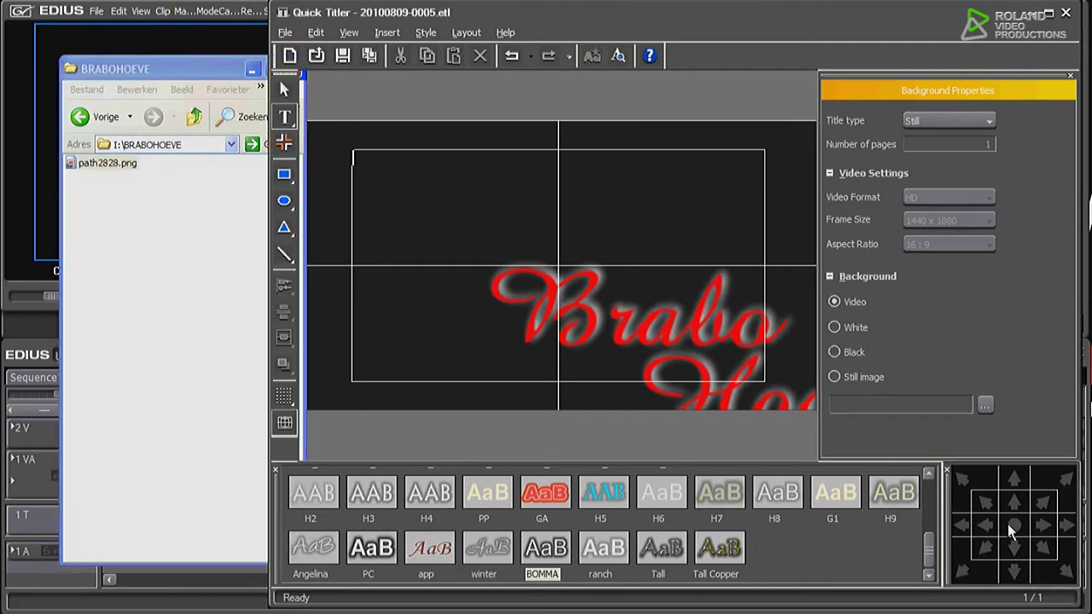
Step: Centre the logo, shrink it to about 1256 × 500, tilt it 17 degrees, and save
{"action": "left_click", "coordinate": [592, 300]}
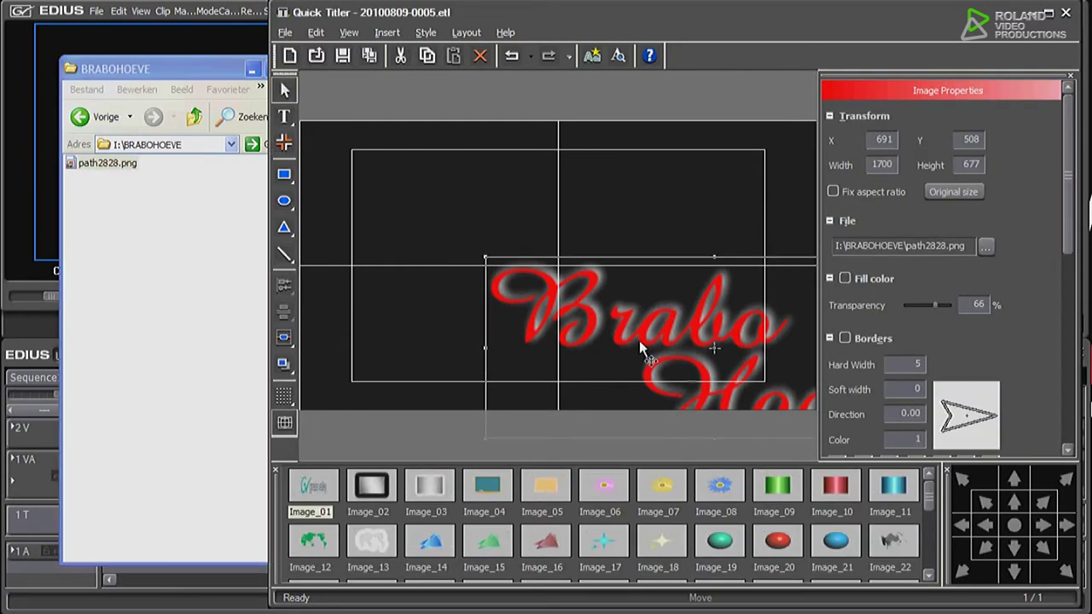
{"action": "left_click", "coordinate": [1014, 524]}
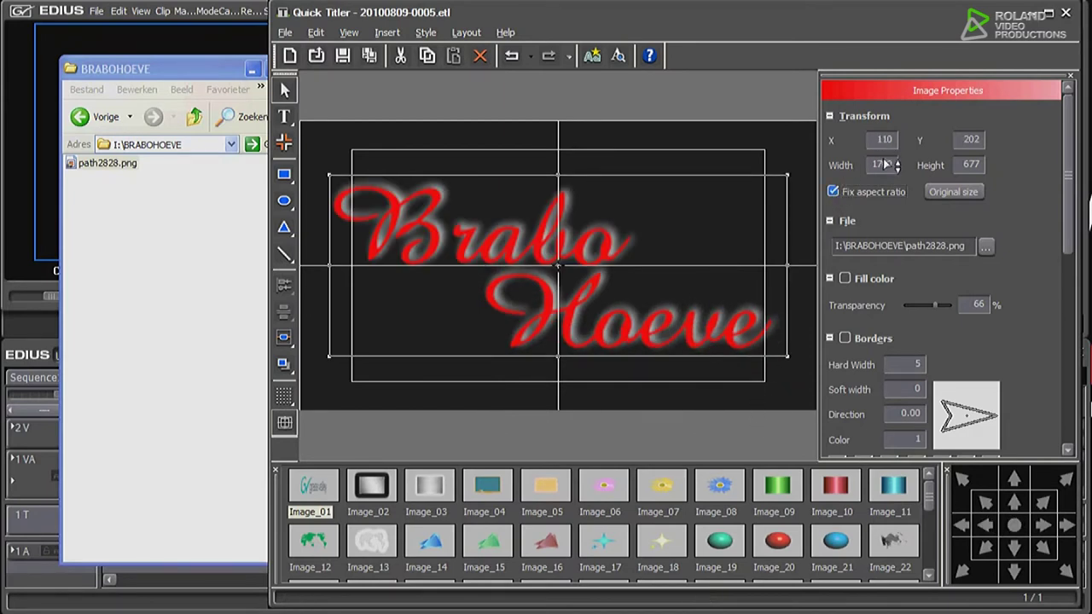
{"action": "left_click_drag", "start_coordinate": [887, 164], "coordinate": [962, 554]}
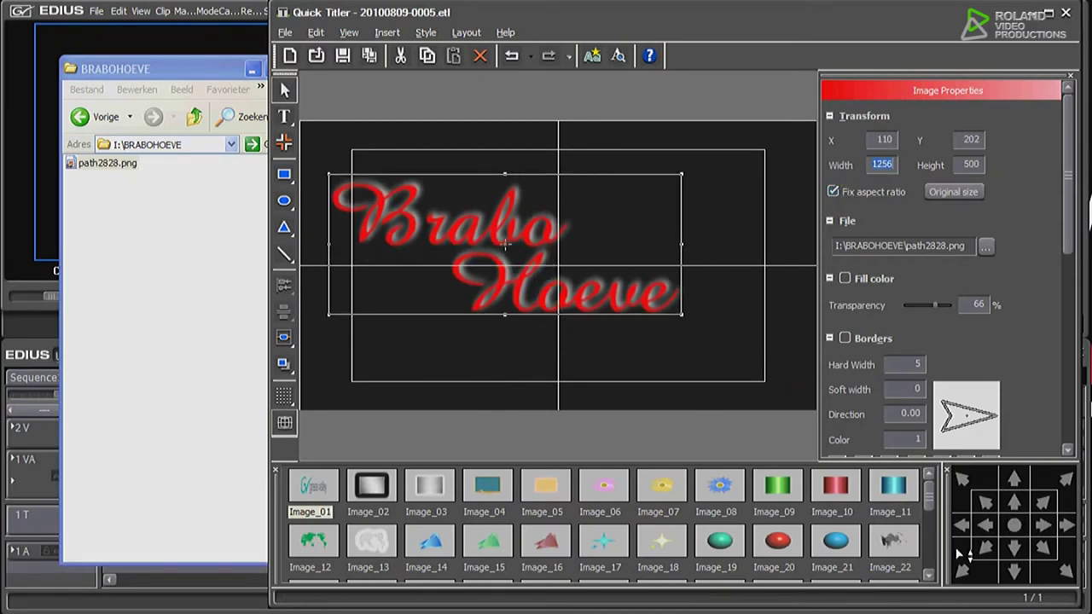
{"action": "left_click", "coordinate": [1015, 524]}
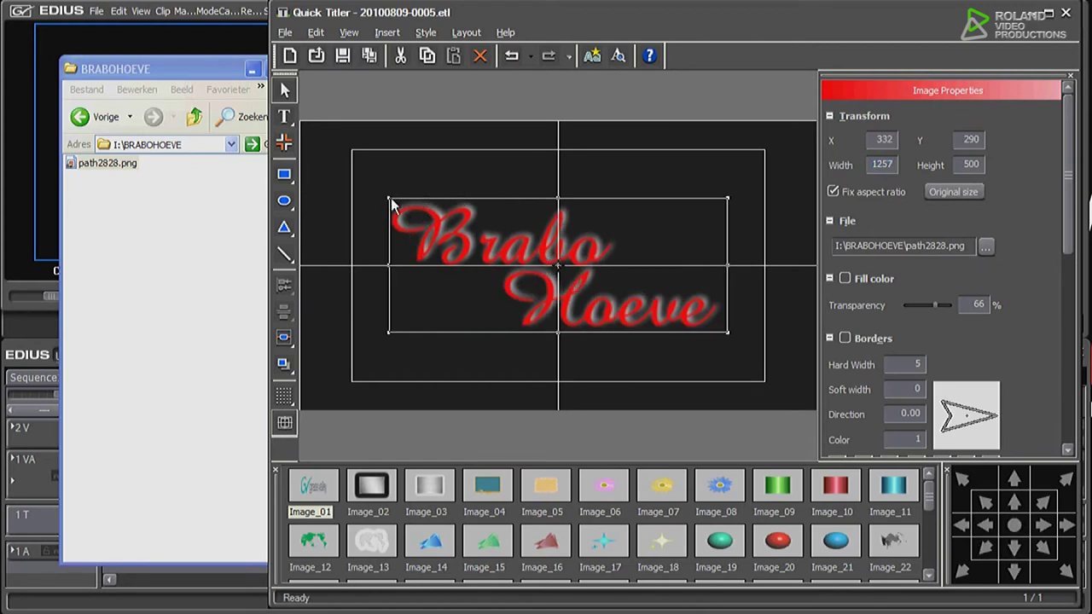
{"action": "left_click_drag", "start_coordinate": [388, 202], "coordinate": [388, 249]}
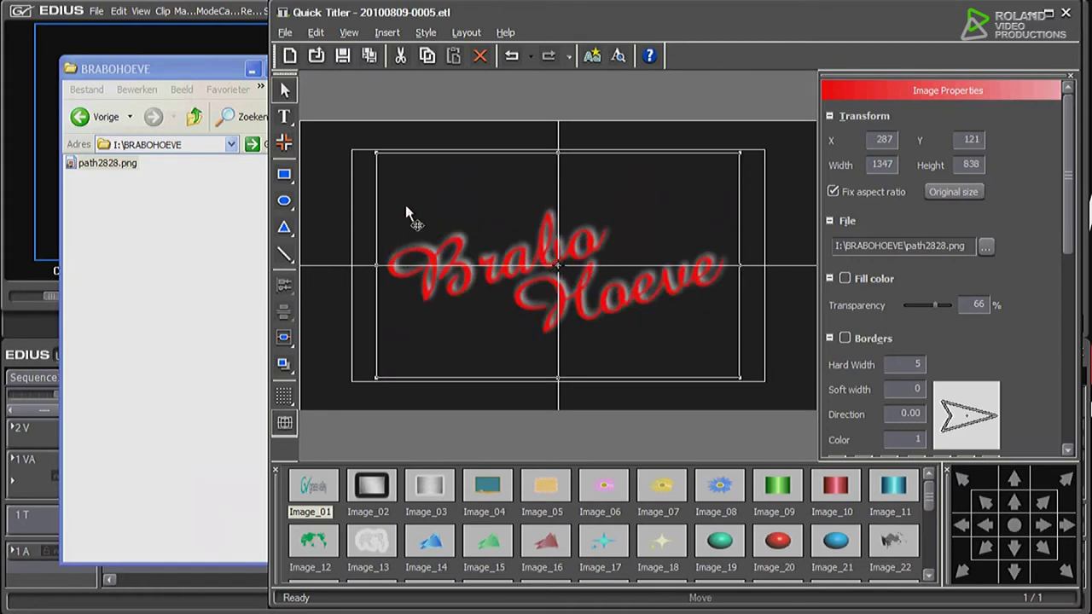
{"action": "left_click", "coordinate": [285, 32]}
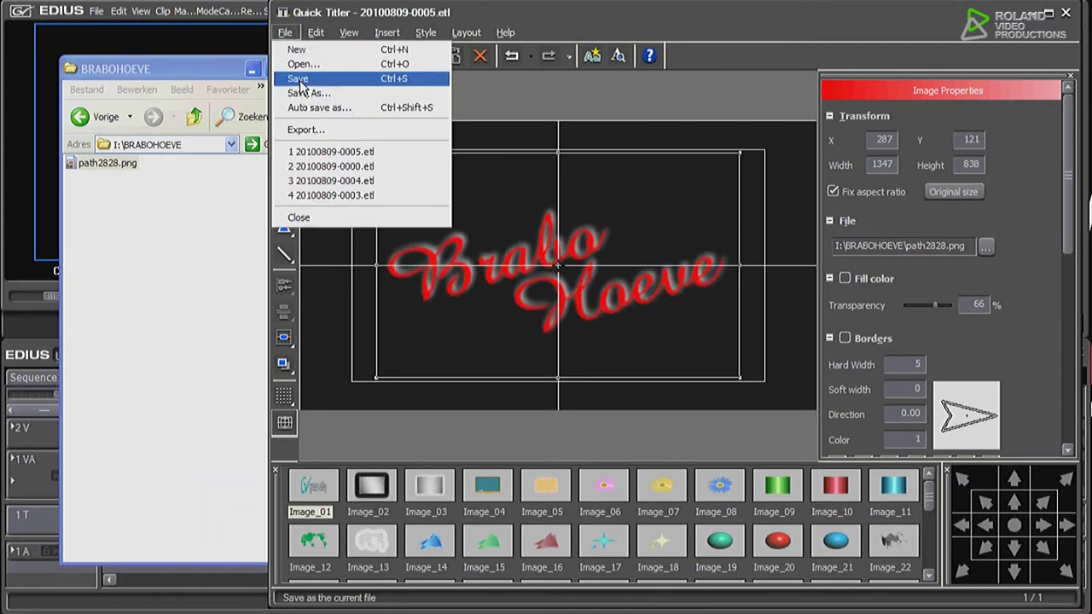